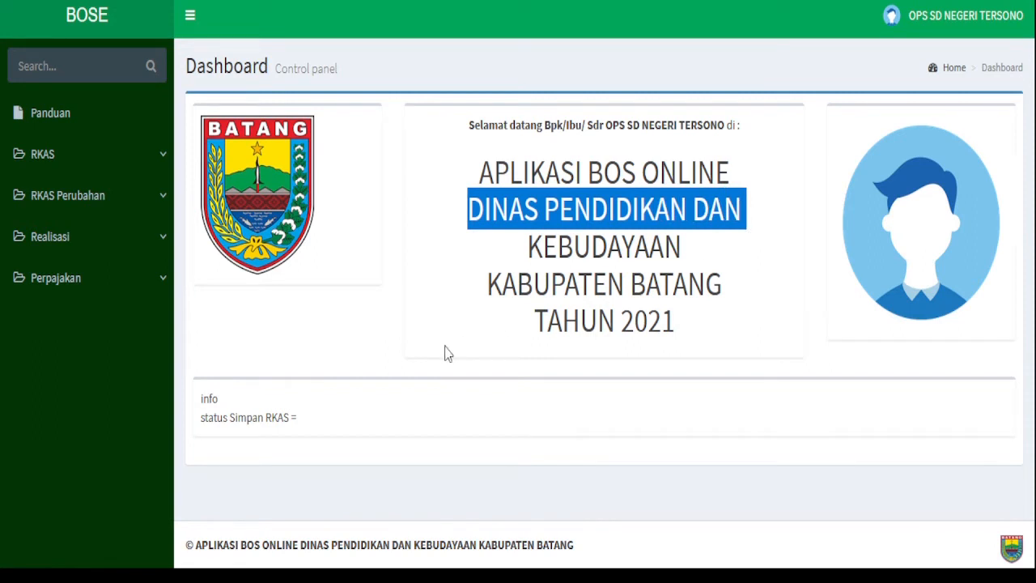
- Open the RKAS Uraian Penerimaan page and show its SISA TAHUN LALU section
{"action": "left_click", "coordinate": [161, 165]}
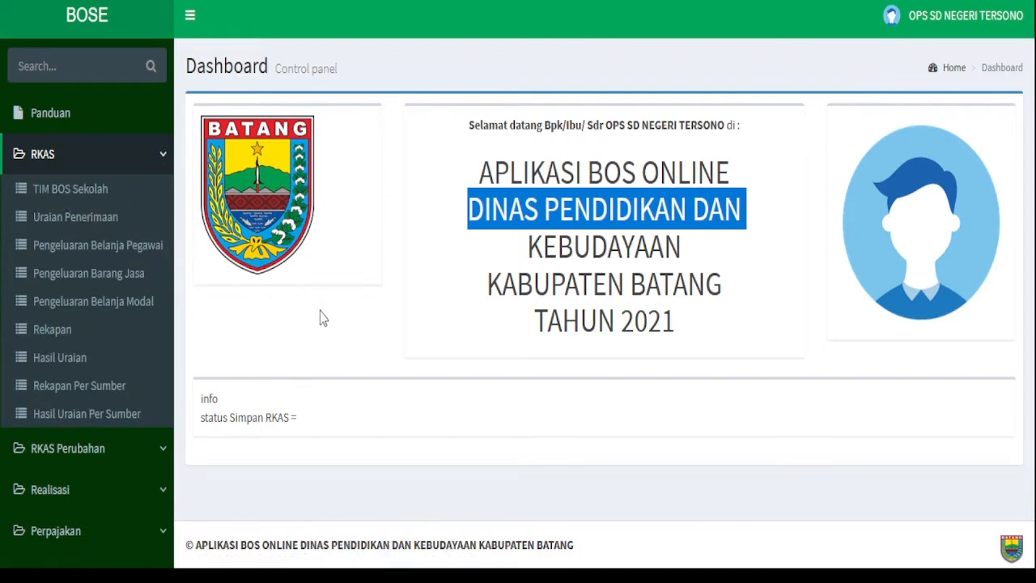
{"action": "left_click", "coordinate": [362, 300]}
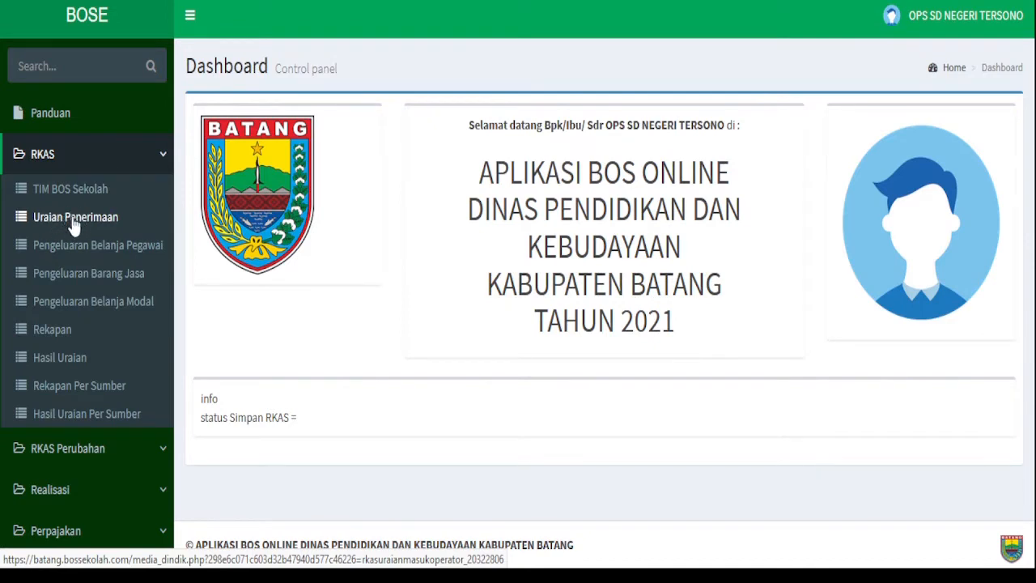
{"action": "left_click", "coordinate": [83, 225]}
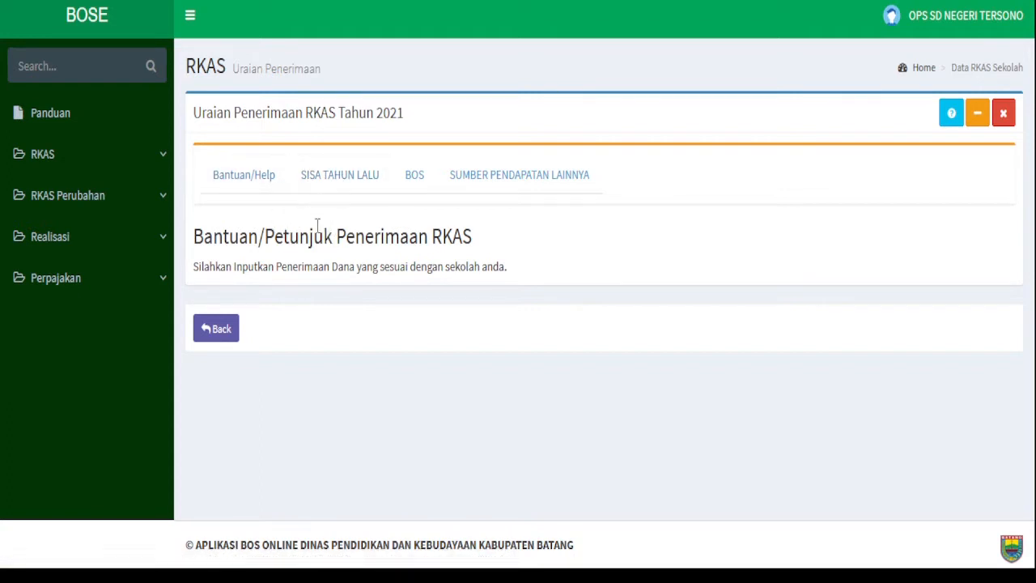
{"action": "left_click", "coordinate": [339, 185]}
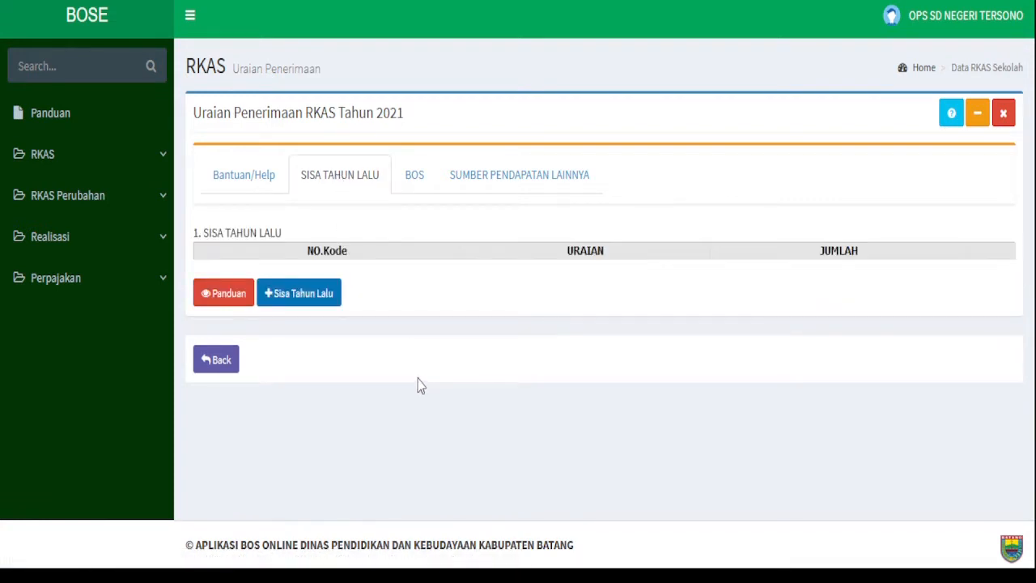
- Add a SISA TAHUN LALU entry with source Silpa rekening bos pusat reguler and amount 1000000, and save it
{"action": "left_click", "coordinate": [312, 301]}
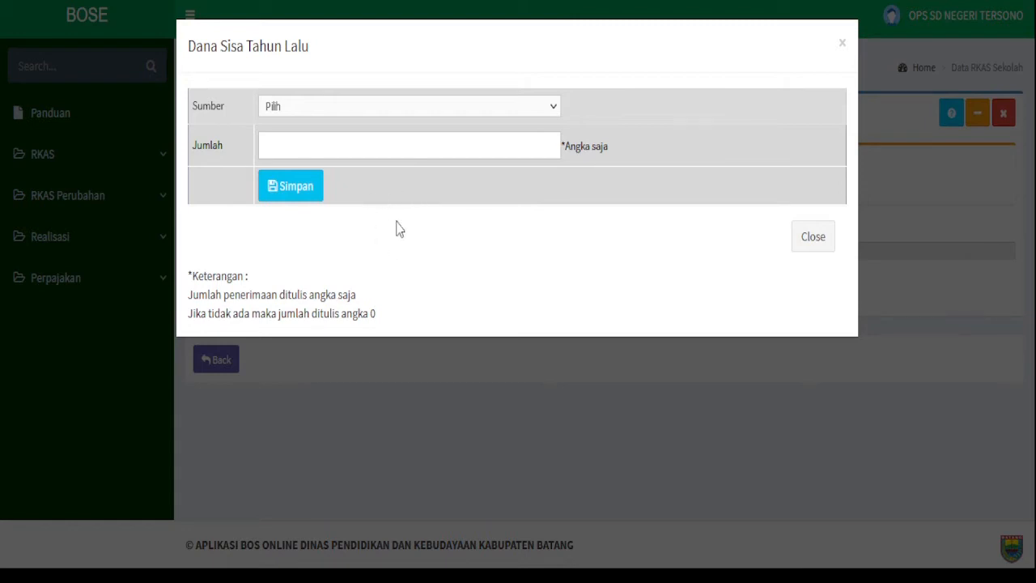
{"action": "left_click", "coordinate": [398, 154]}
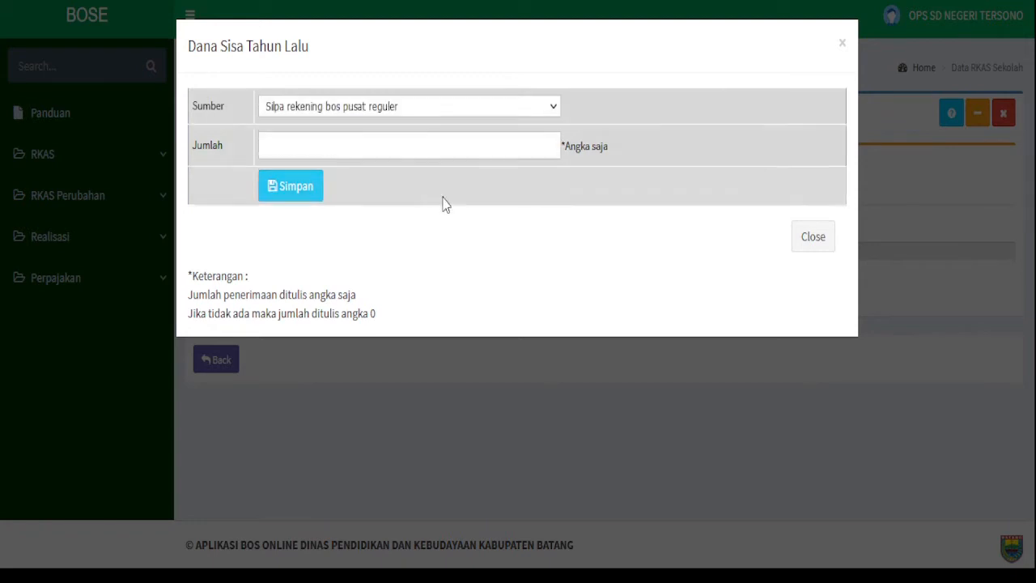
{"action": "left_click", "coordinate": [396, 149]}
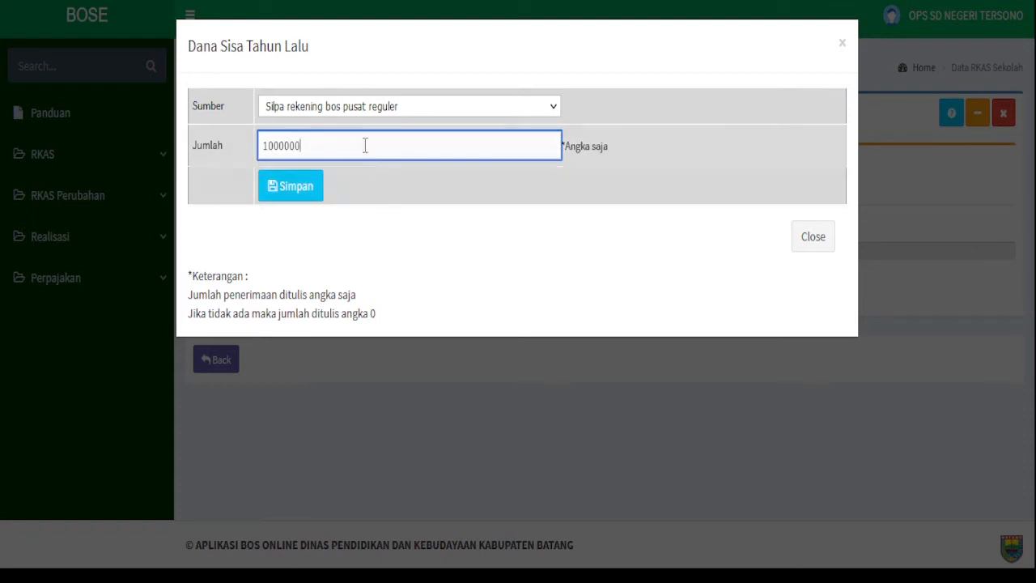
{"action": "left_click_drag", "start_coordinate": [322, 146], "coordinate": [260, 152]}
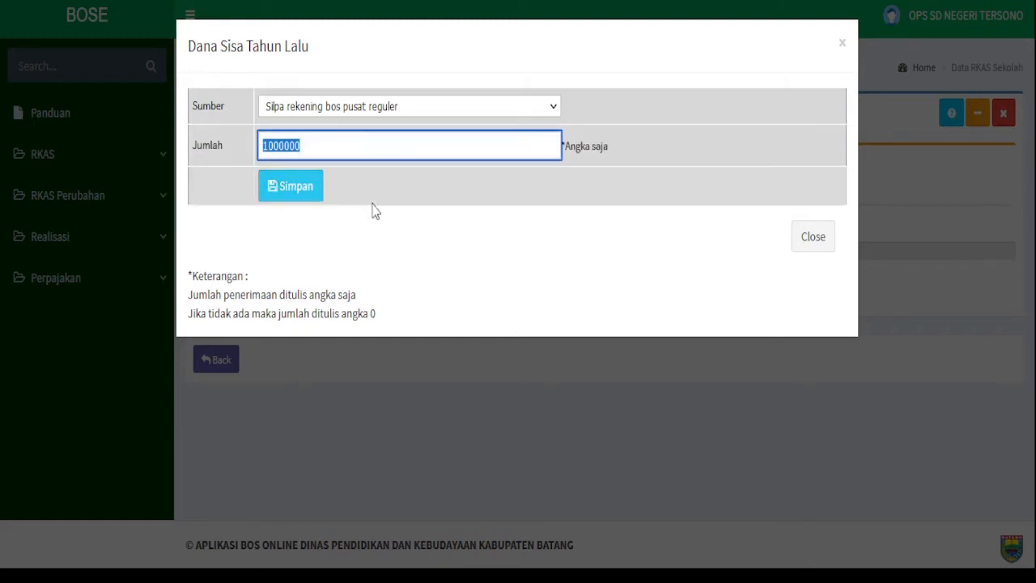
{"action": "left_click", "coordinate": [396, 198]}
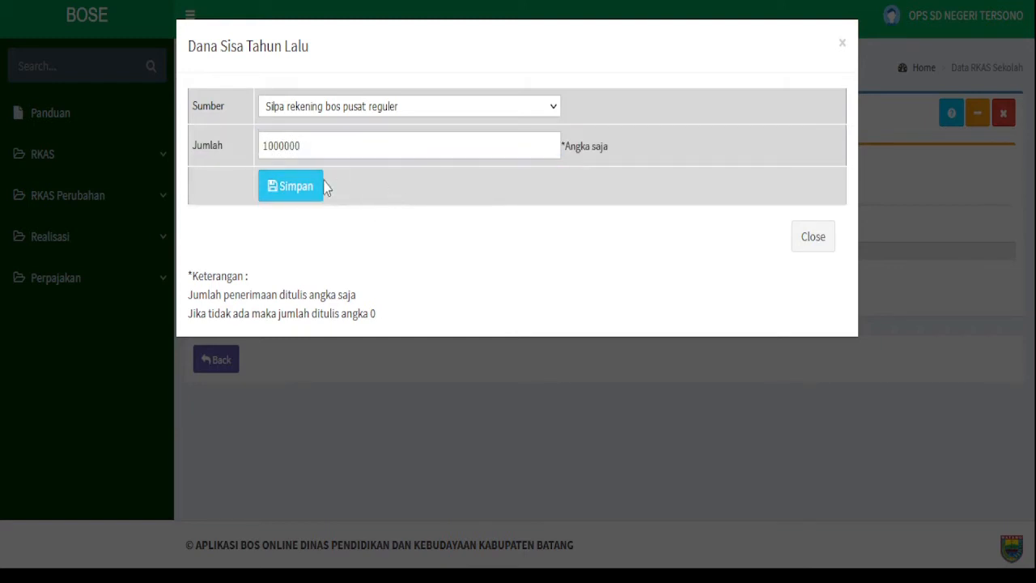
{"action": "left_click", "coordinate": [297, 199]}
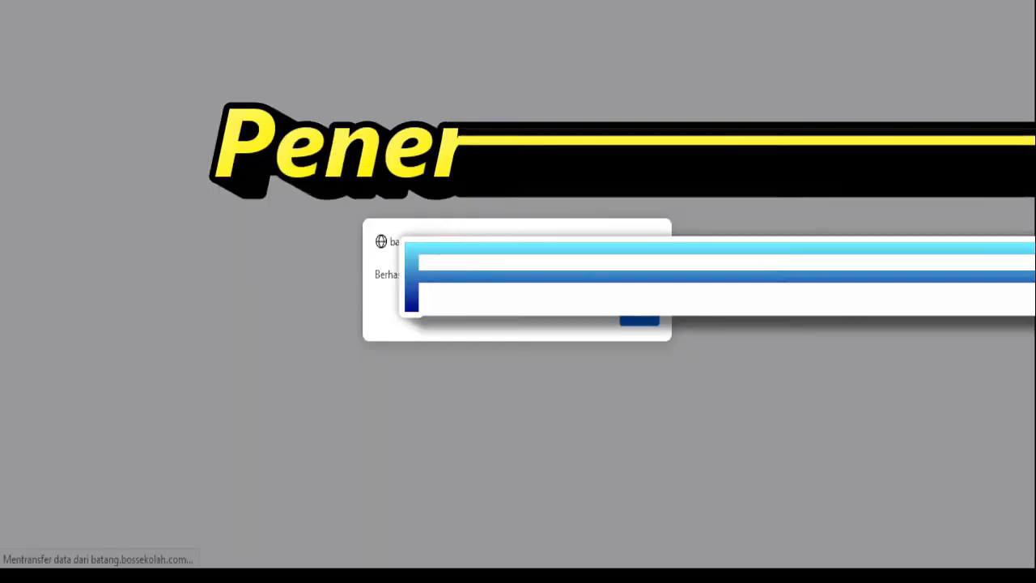
{"action": "left_click", "coordinate": [636, 321]}
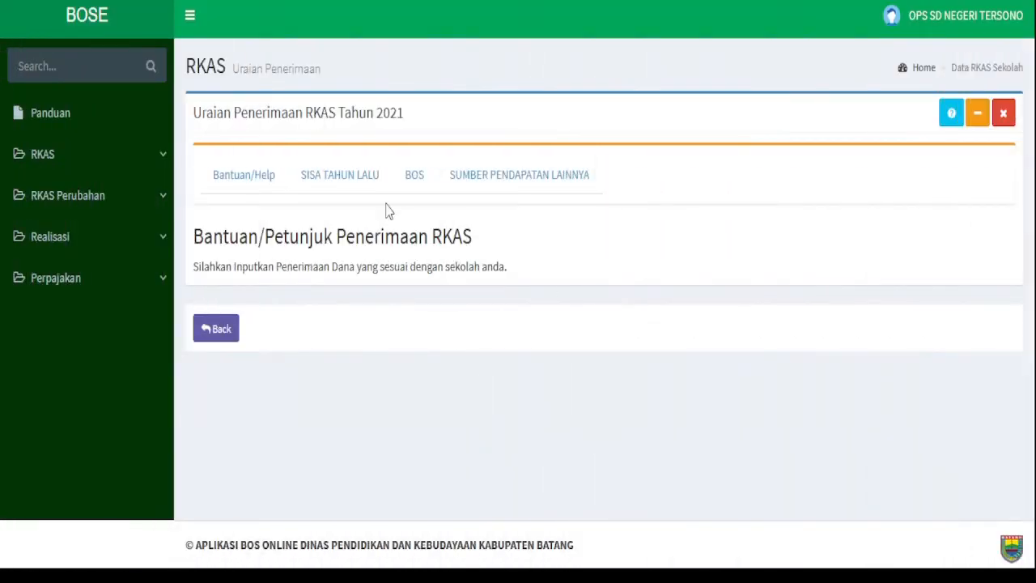
- Add a second SISA TAHUN LALU entry with source Silpa tunai bos pusat reguler and amount 500000, and save it
{"action": "left_click", "coordinate": [342, 194]}
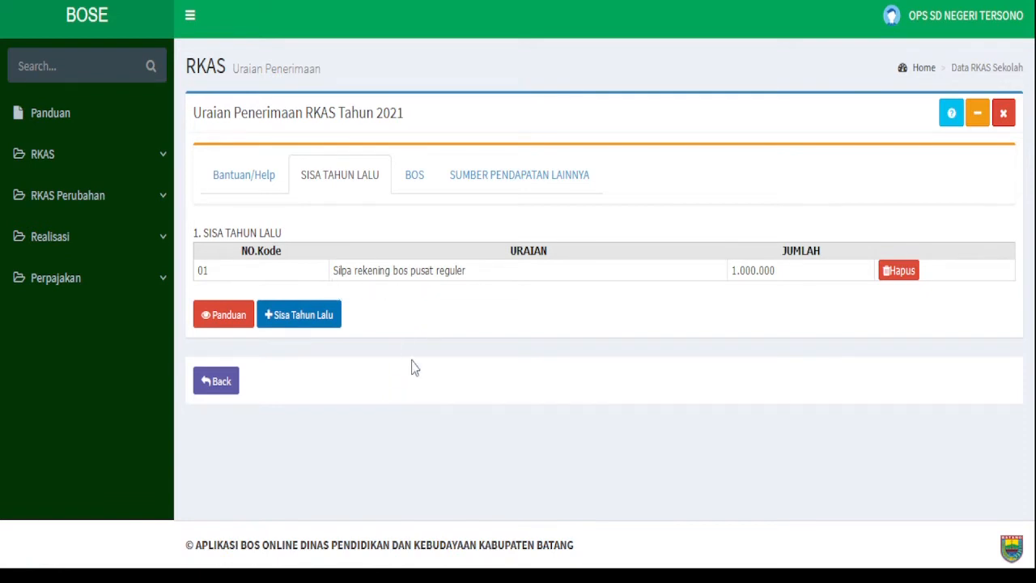
{"action": "left_click", "coordinate": [306, 321]}
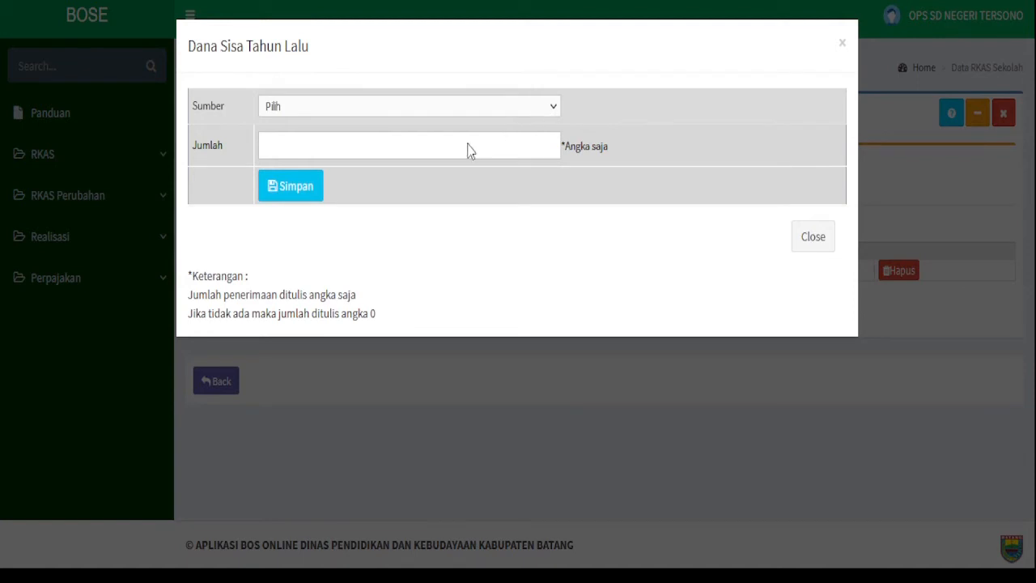
{"action": "left_click", "coordinate": [388, 177]}
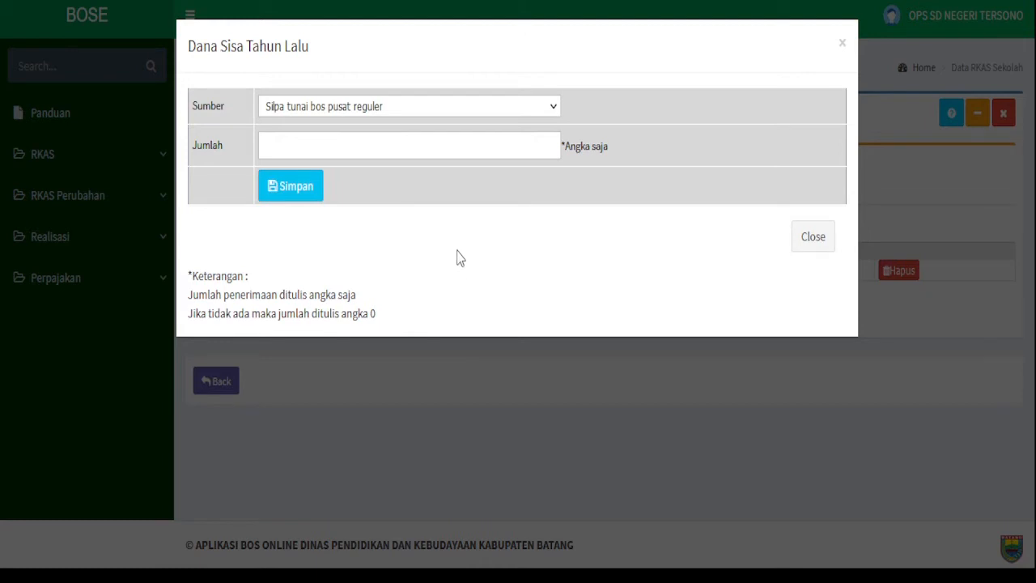
{"action": "left_click", "coordinate": [424, 148]}
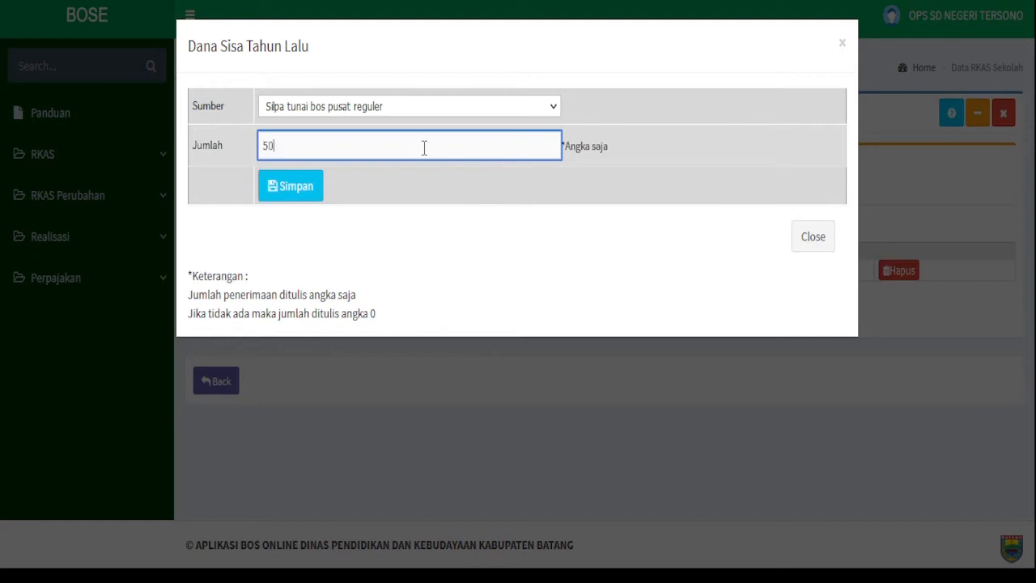
{"action": "type", "text": "500000"}
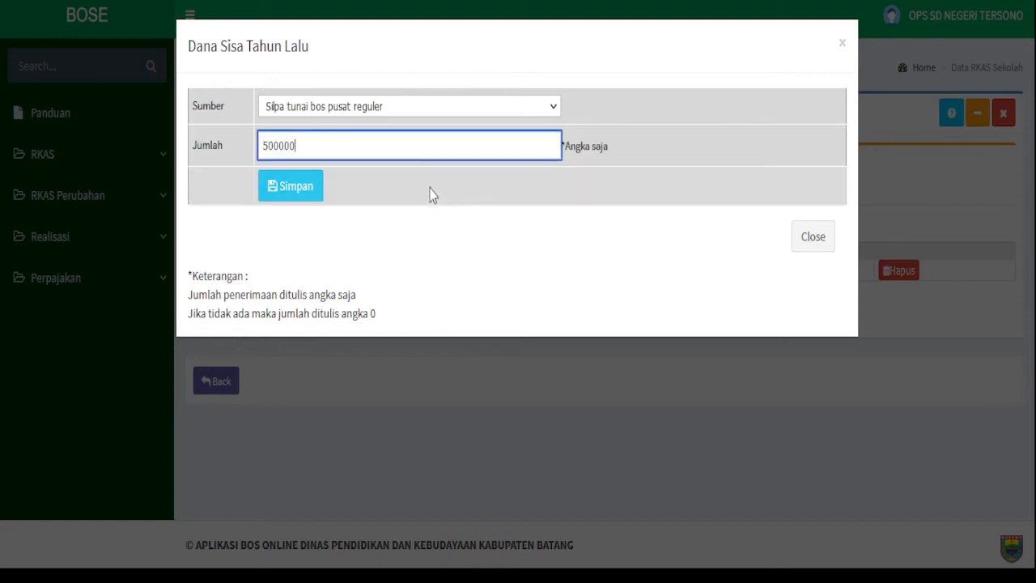
{"action": "left_click", "coordinate": [298, 196]}
{"action": "left_click", "coordinate": [633, 319]}
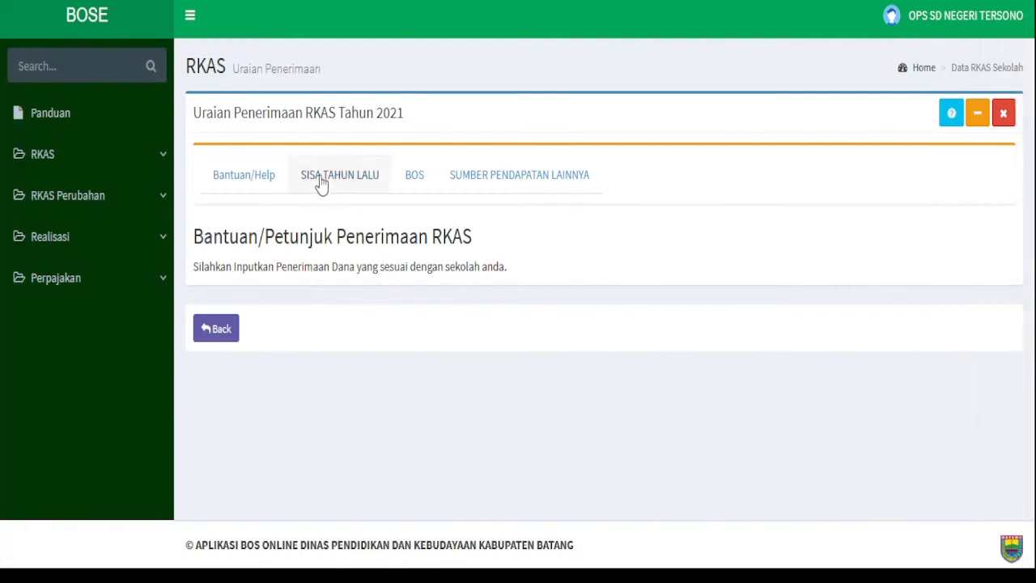
- Try to delete the Silpa tunai bos pusat reguler entry from SISA TAHUN LALU and recheck the list
{"action": "left_click", "coordinate": [321, 182]}
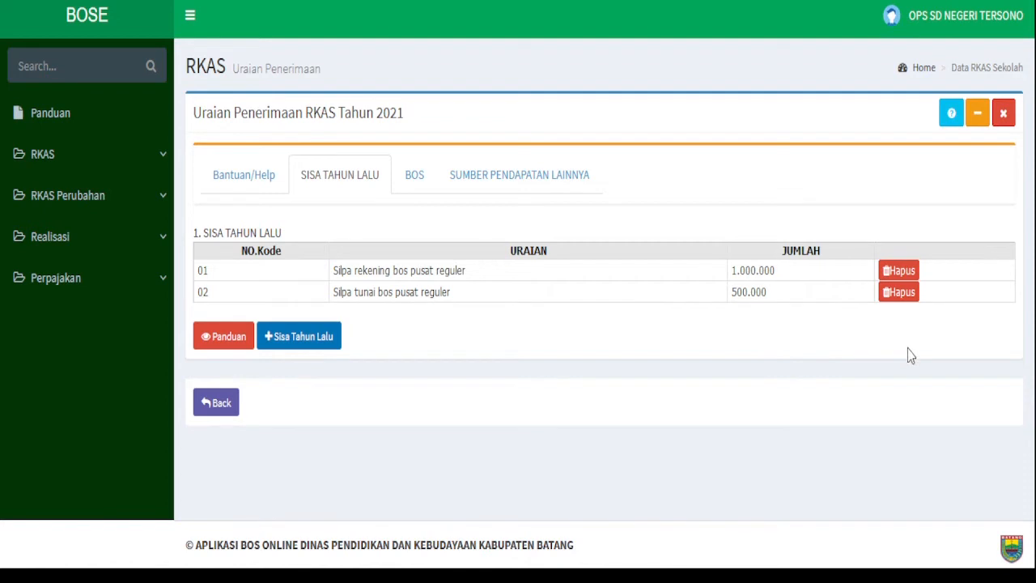
{"action": "left_click", "coordinate": [898, 292]}
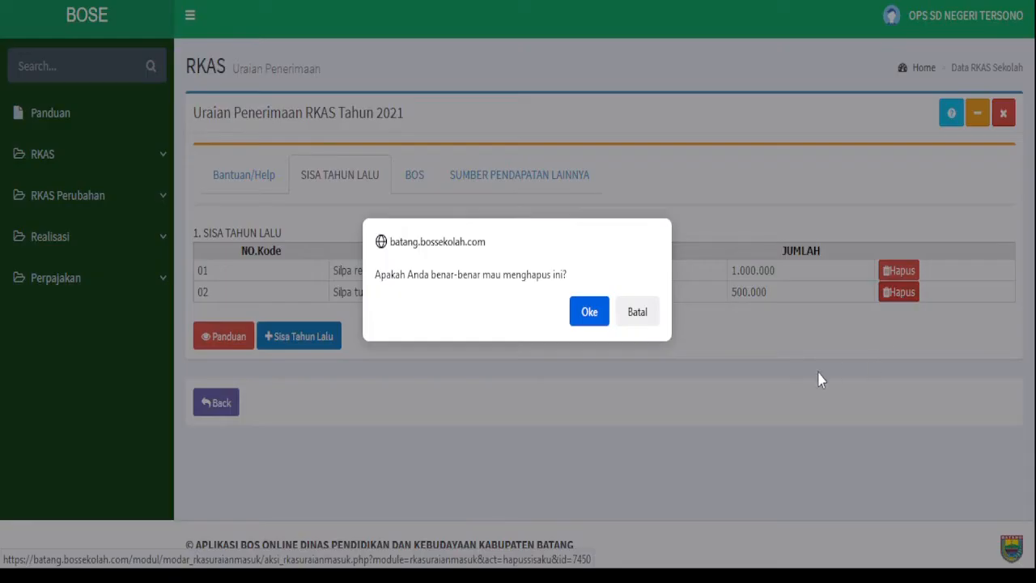
{"action": "left_click", "coordinate": [593, 310]}
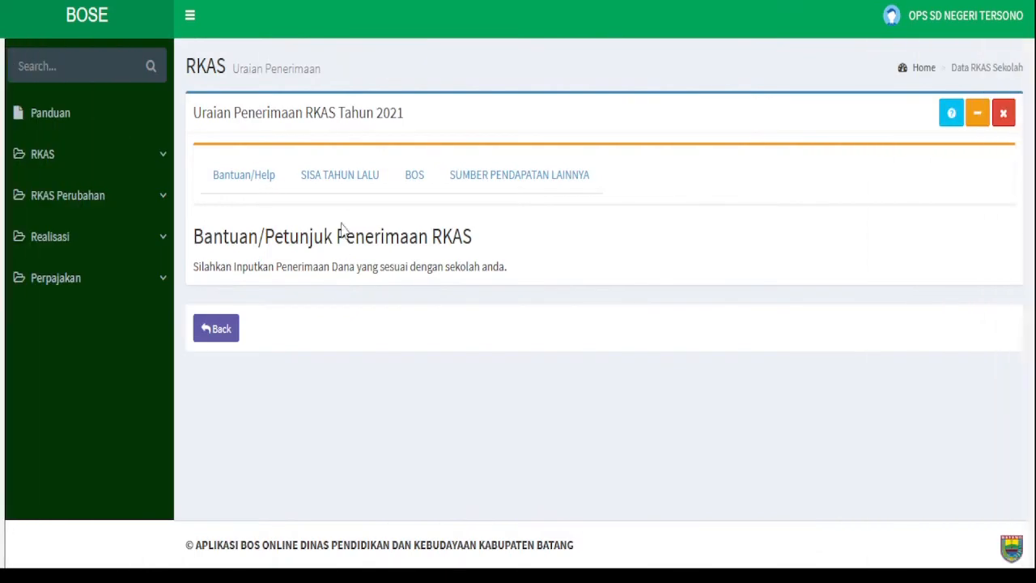
{"action": "left_click", "coordinate": [343, 181]}
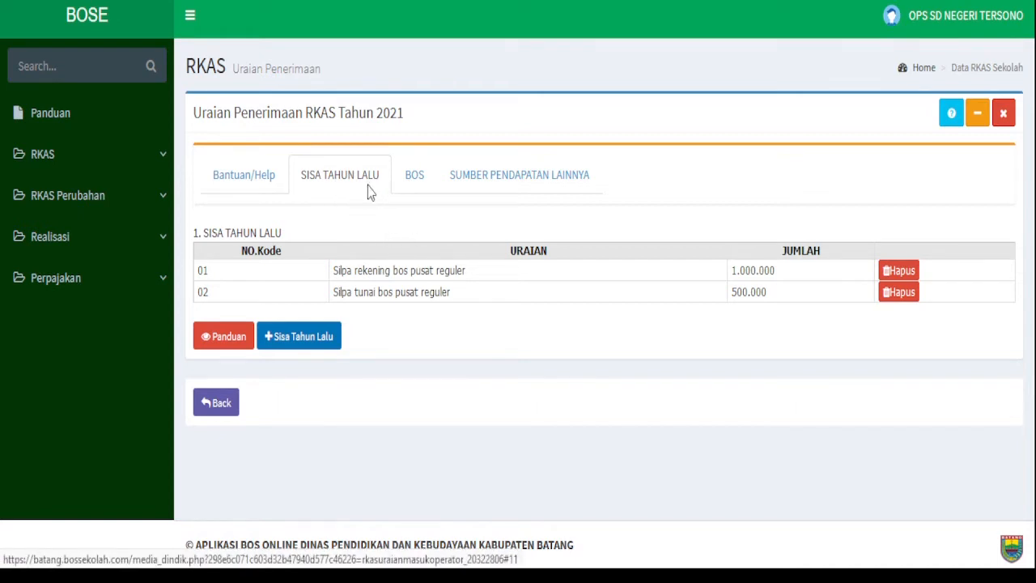
- Add a BOS income entry with source BOS Pusat Reguler and amount 200000000, and save it
{"action": "left_click", "coordinate": [414, 176]}
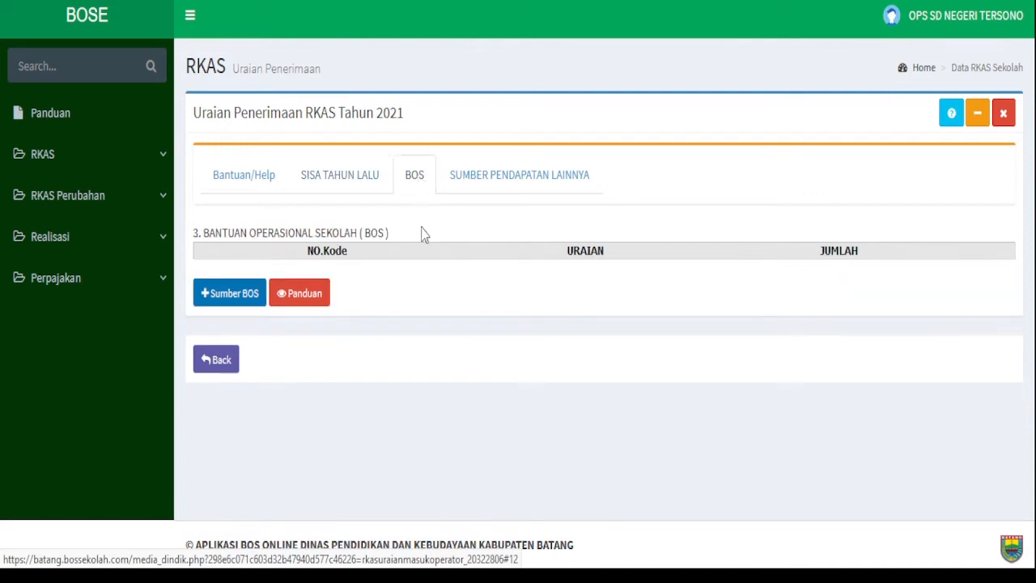
{"action": "left_click", "coordinate": [227, 295]}
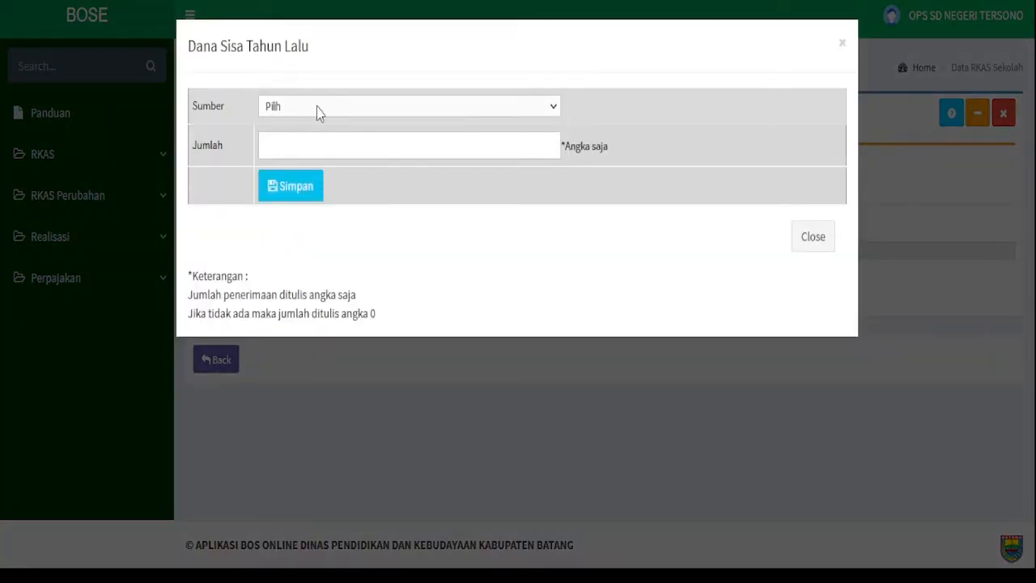
{"action": "left_click", "coordinate": [313, 155]}
{"action": "left_click", "coordinate": [318, 148]}
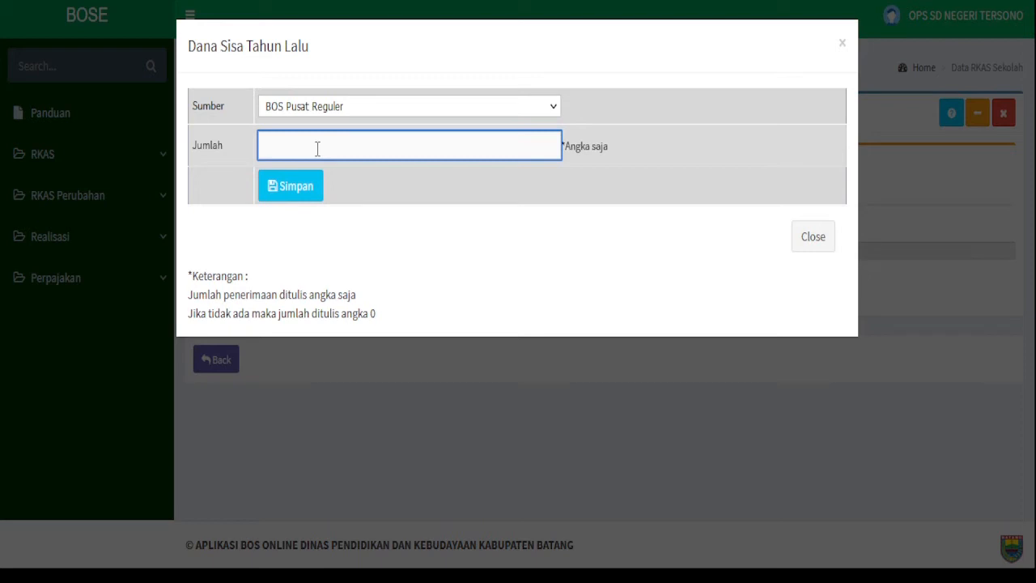
{"action": "type", "text": "00000000"}
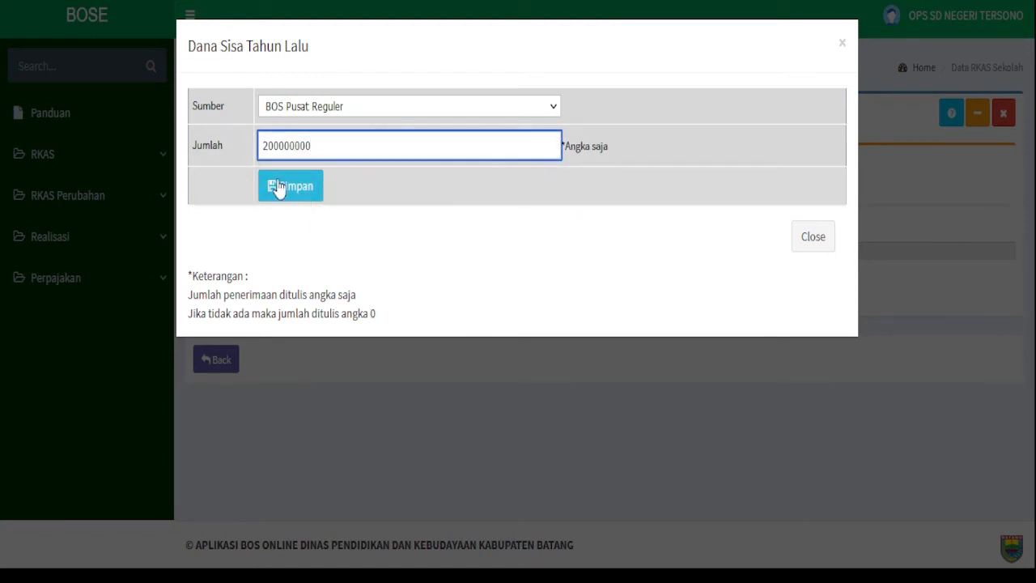
{"action": "left_click", "coordinate": [281, 186]}
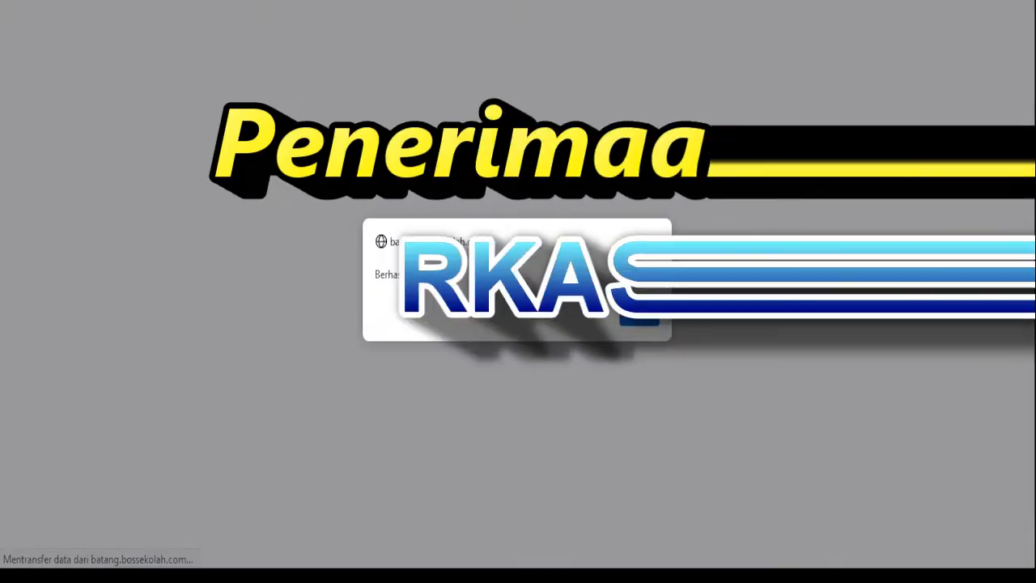
{"action": "left_click", "coordinate": [637, 319]}
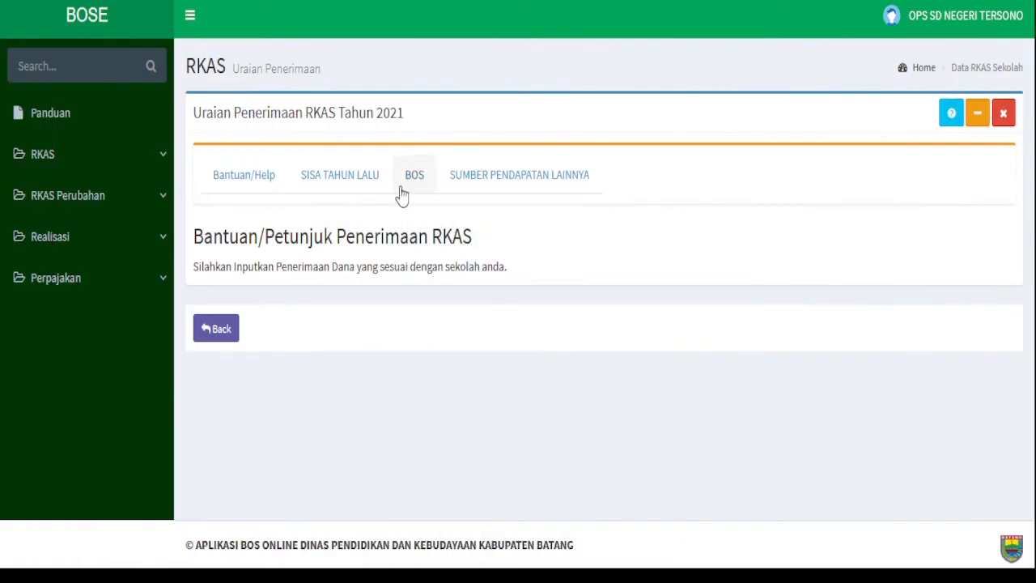
- Check the saved entry in the BOS list and view the blank BOS source form without adding anything
{"action": "left_click", "coordinate": [408, 178]}
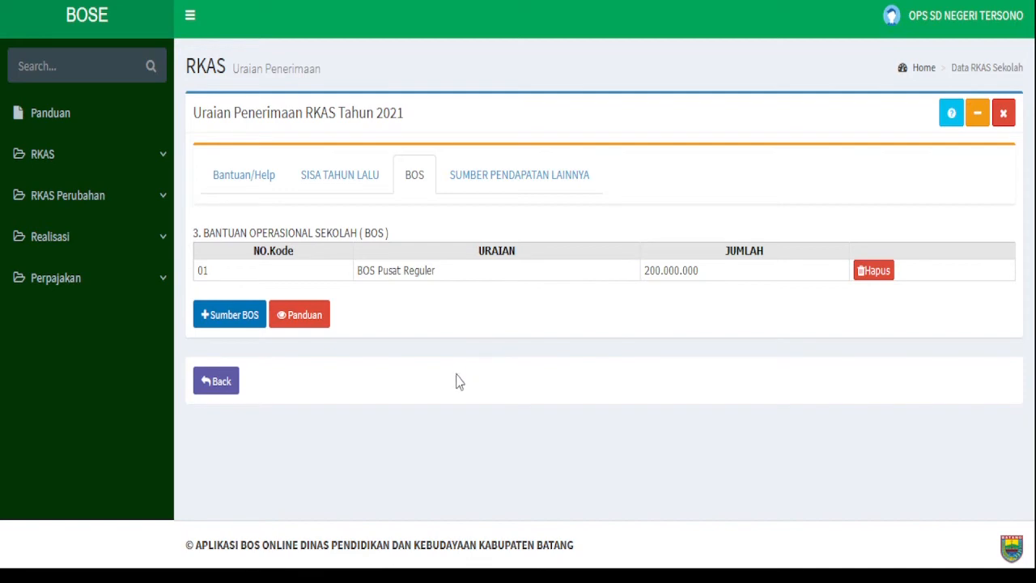
{"action": "left_click", "coordinate": [227, 317]}
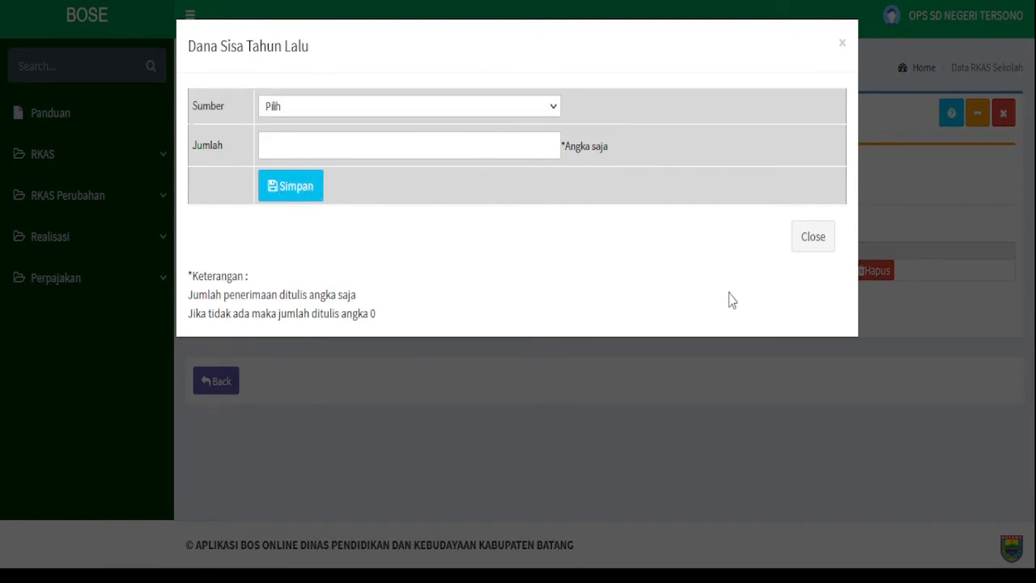
{"action": "left_click", "coordinate": [804, 245]}
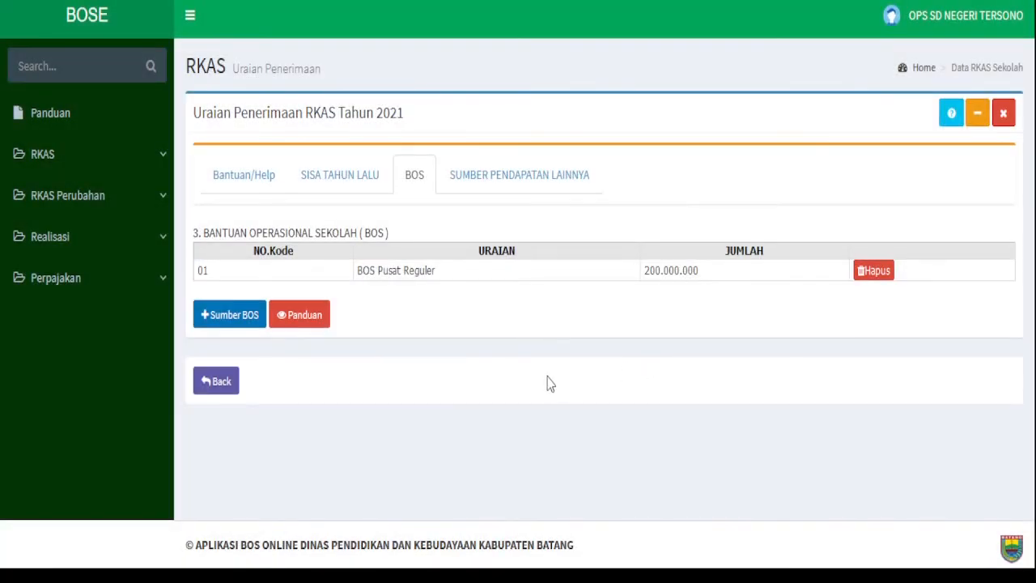
- Add a SUMBER PENDAPATAN LAINNYA entry with source Lainnya (Pemeriksaan) and amount 200, and save it
{"action": "left_click", "coordinate": [520, 180]}
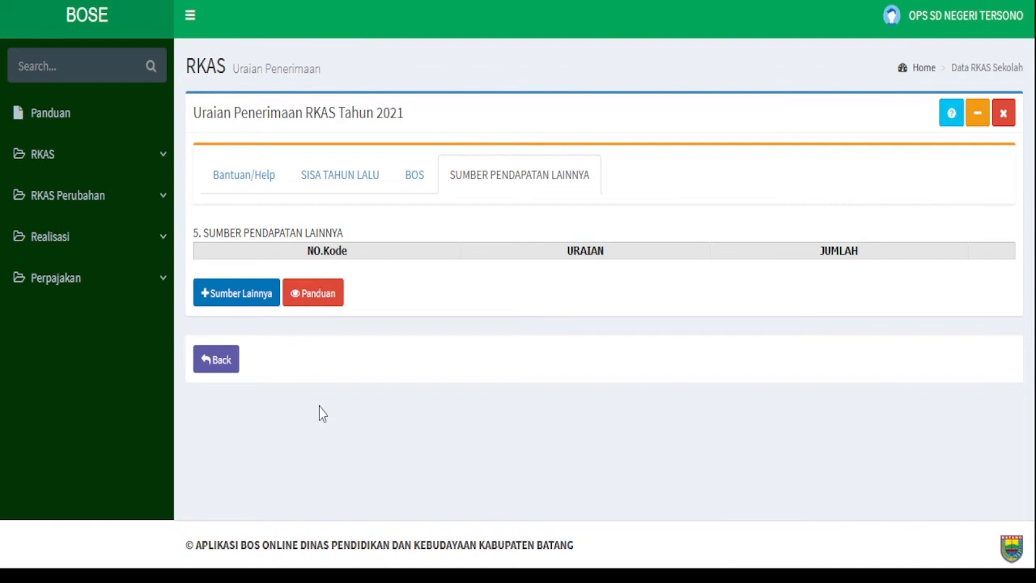
{"action": "left_click", "coordinate": [231, 294]}
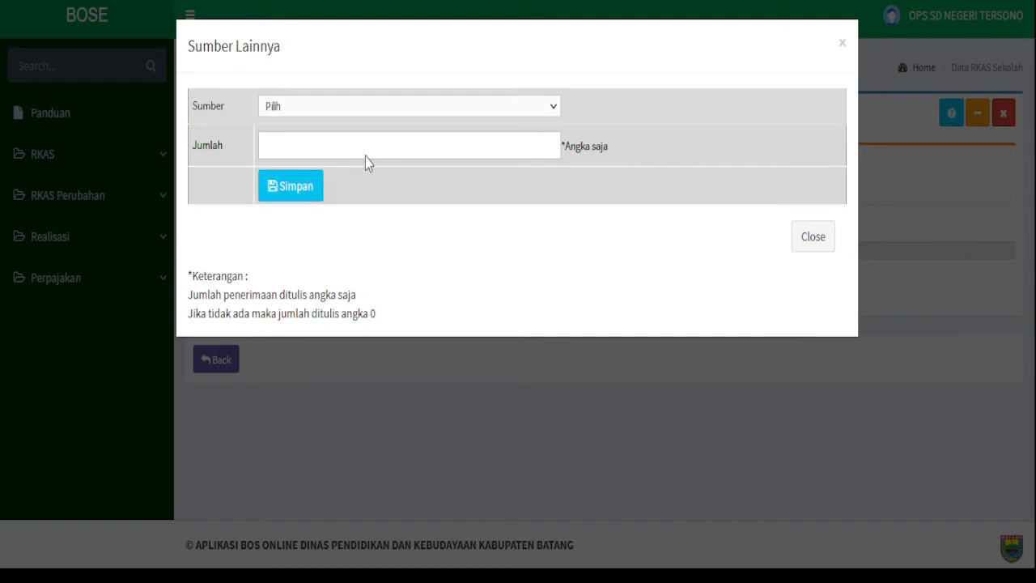
{"action": "left_click", "coordinate": [351, 157]}
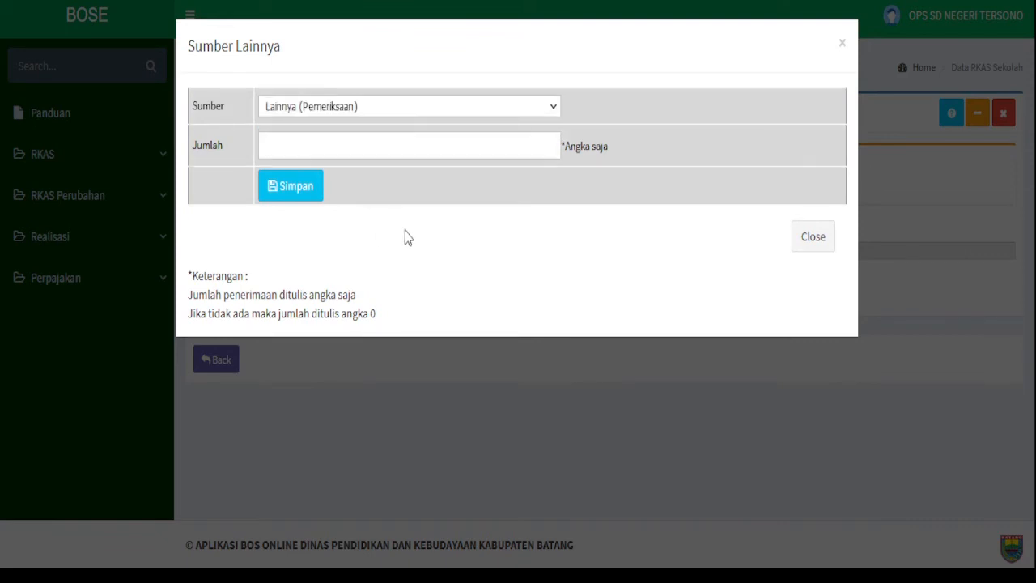
{"action": "left_click", "coordinate": [337, 149]}
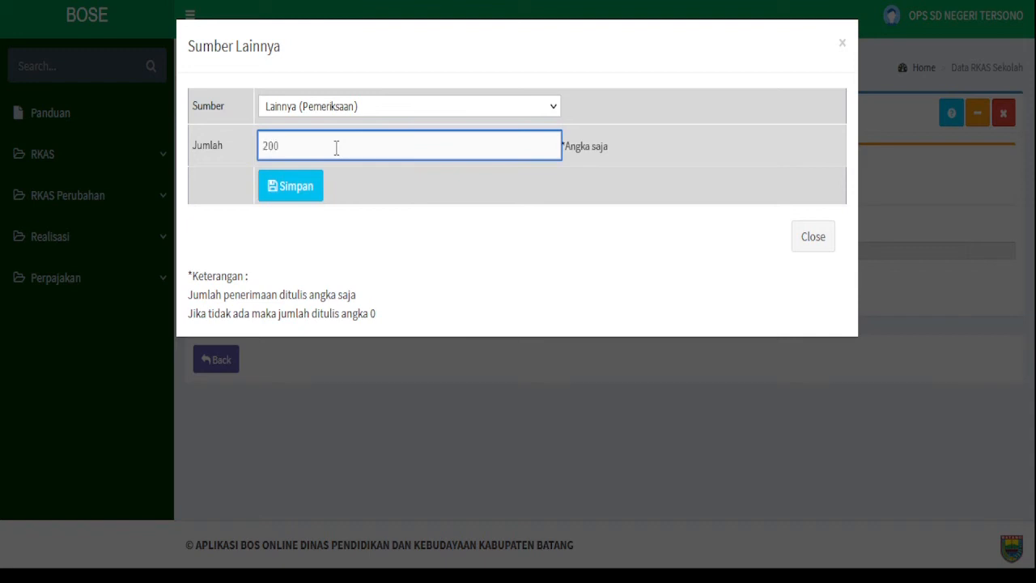
{"action": "left_click", "coordinate": [296, 197]}
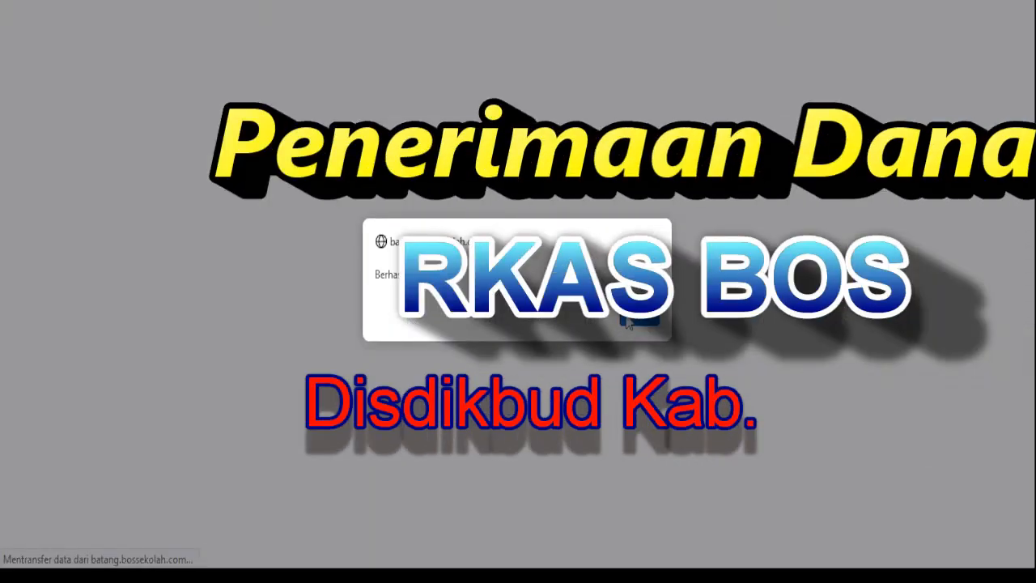
- Acknowledge the save and check the entries in the SUMBER PENDAPATAN LAINNYA and SISA TAHUN LALU lists
{"action": "left_click", "coordinate": [623, 320]}
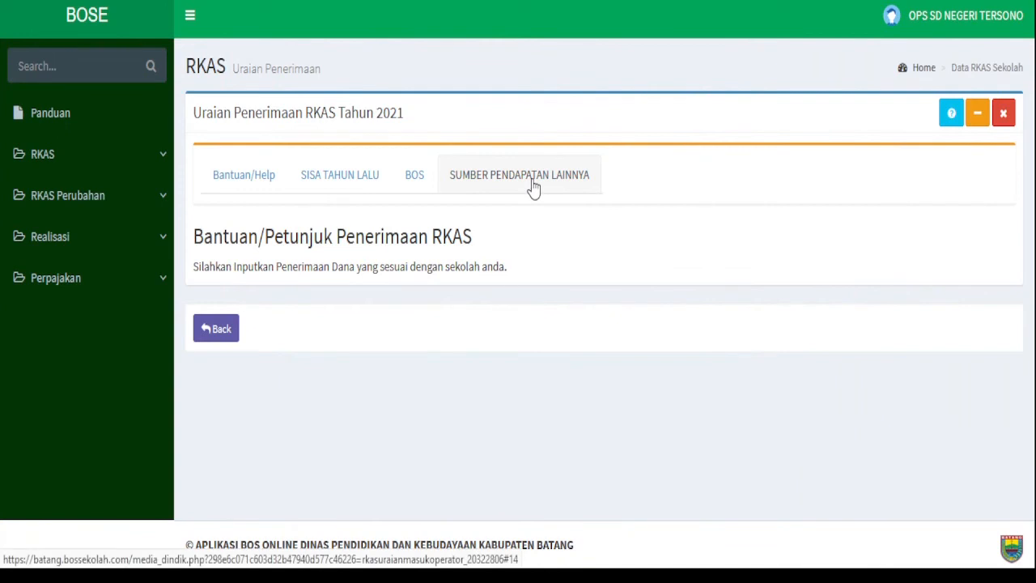
{"action": "left_click", "coordinate": [534, 186]}
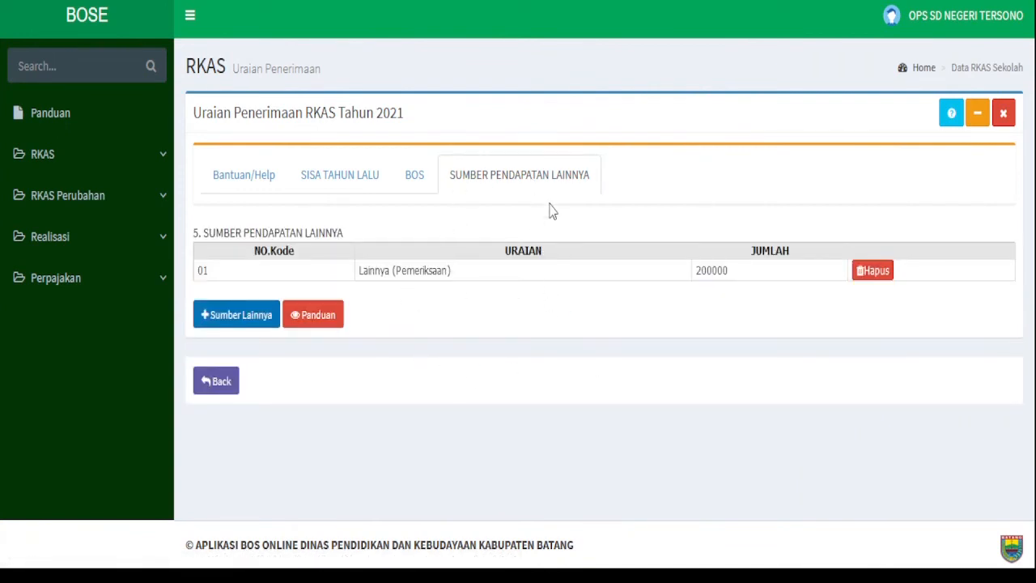
{"action": "left_click", "coordinate": [354, 188]}
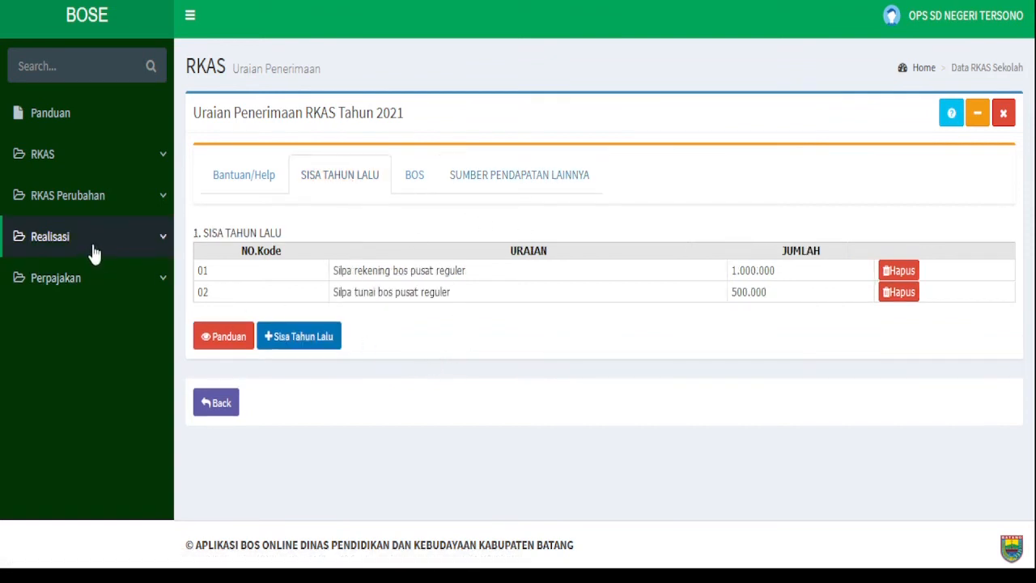
- Reopen Uraian Penerimaan and review the SISA TAHUN LALU, BOS and SUMBER PENDAPATAN LAINNYA entries for 2021
{"action": "left_click", "coordinate": [79, 159]}
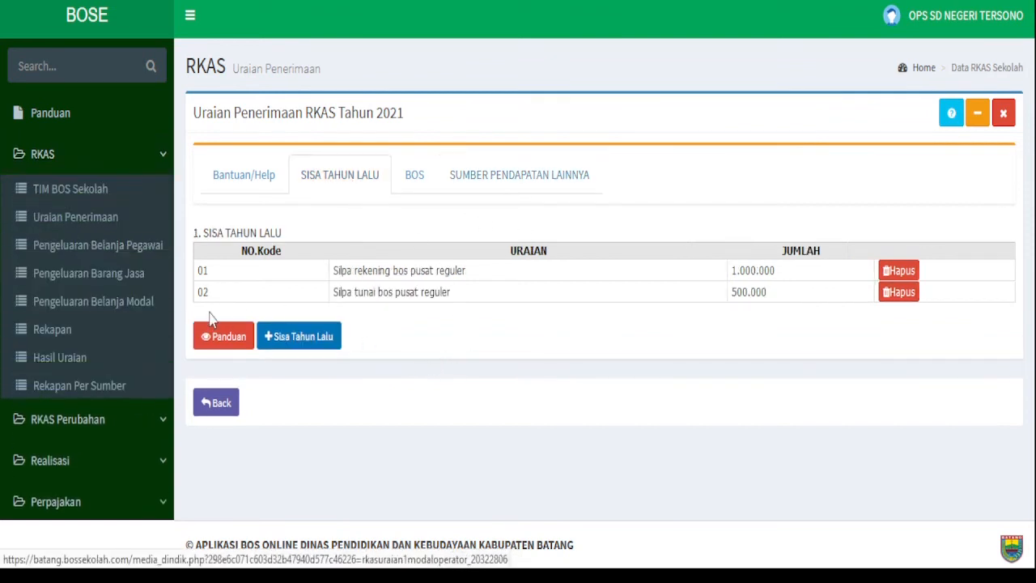
{"action": "left_click", "coordinate": [72, 229]}
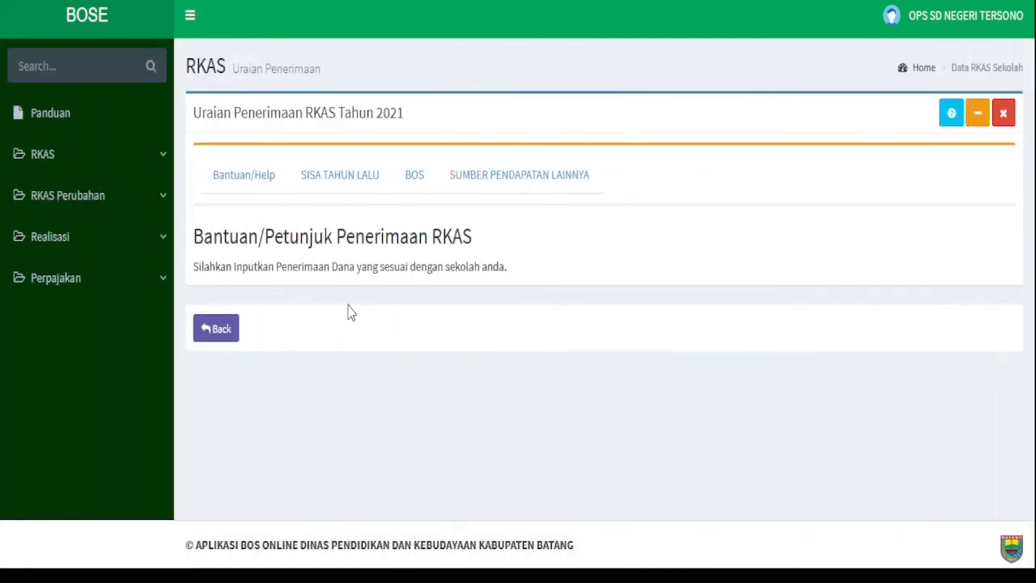
{"action": "left_click", "coordinate": [331, 185]}
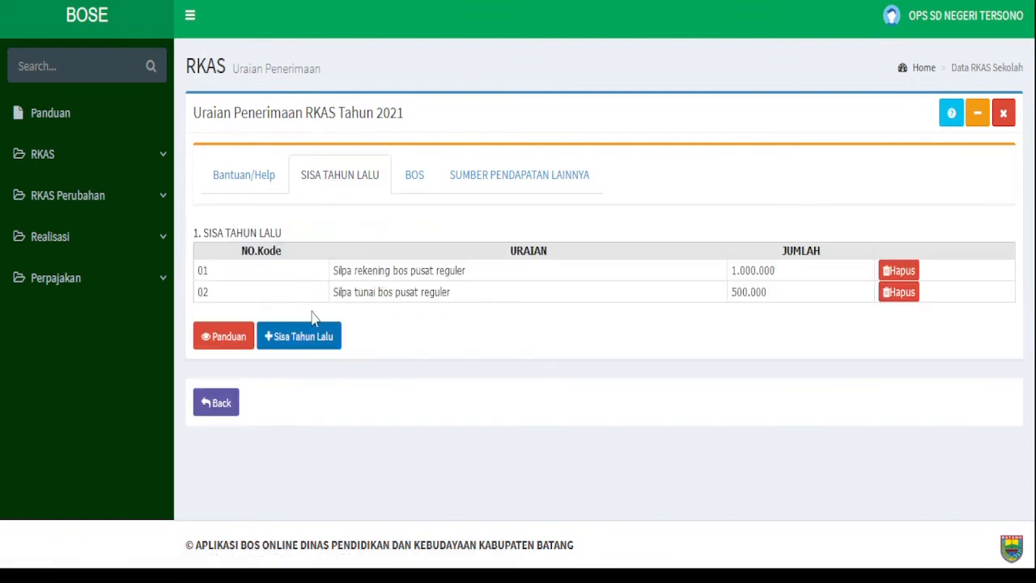
{"action": "left_click", "coordinate": [417, 188]}
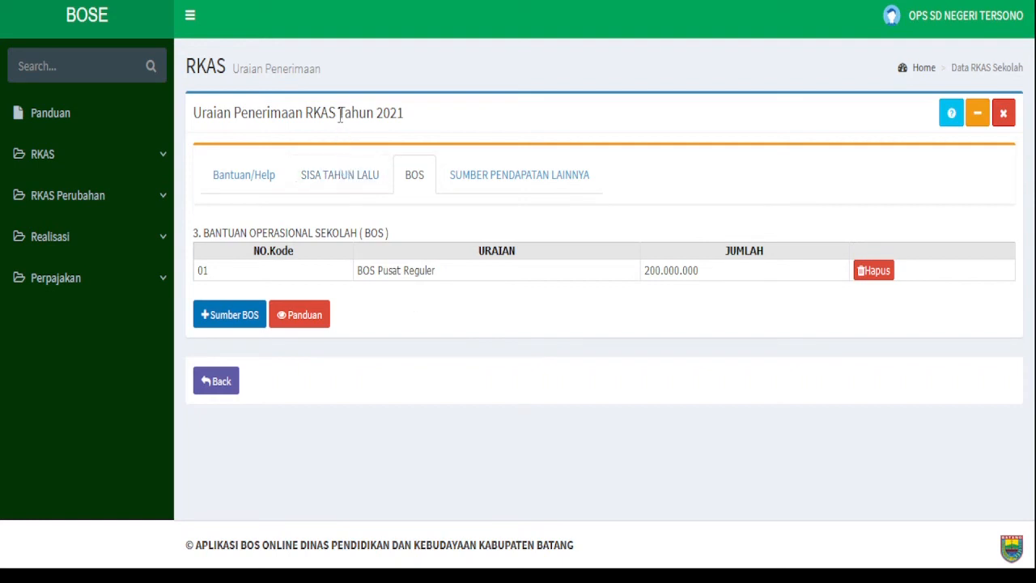
{"action": "left_click_drag", "start_coordinate": [338, 114], "coordinate": [429, 115]}
{"action": "left_click", "coordinate": [447, 354]}
{"action": "left_click", "coordinate": [497, 175]}
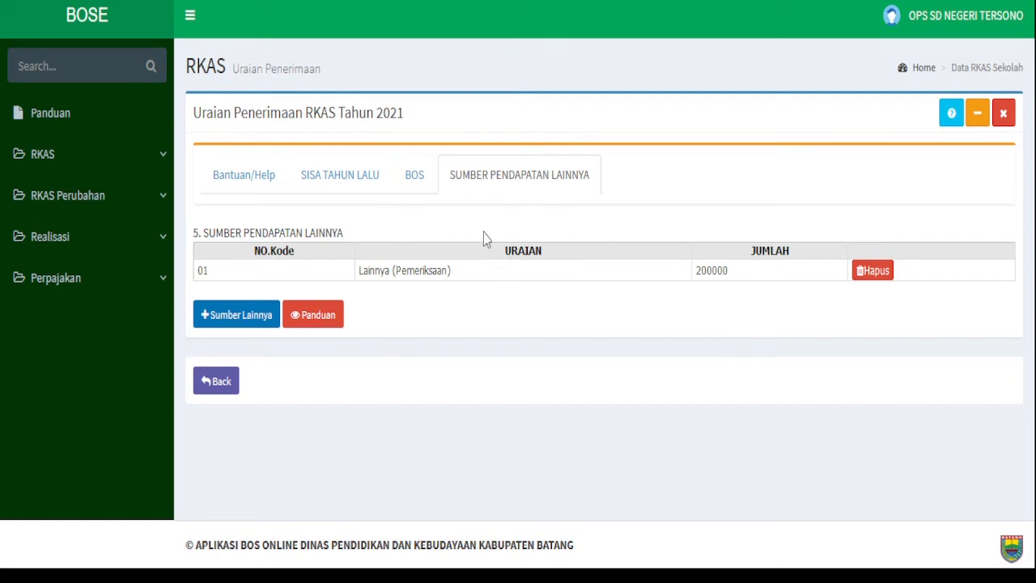
- Open the 2021 RKAS Rekapan and examine the income sources and amounts in its PENERIMAAN table
{"action": "left_click", "coordinate": [125, 166]}
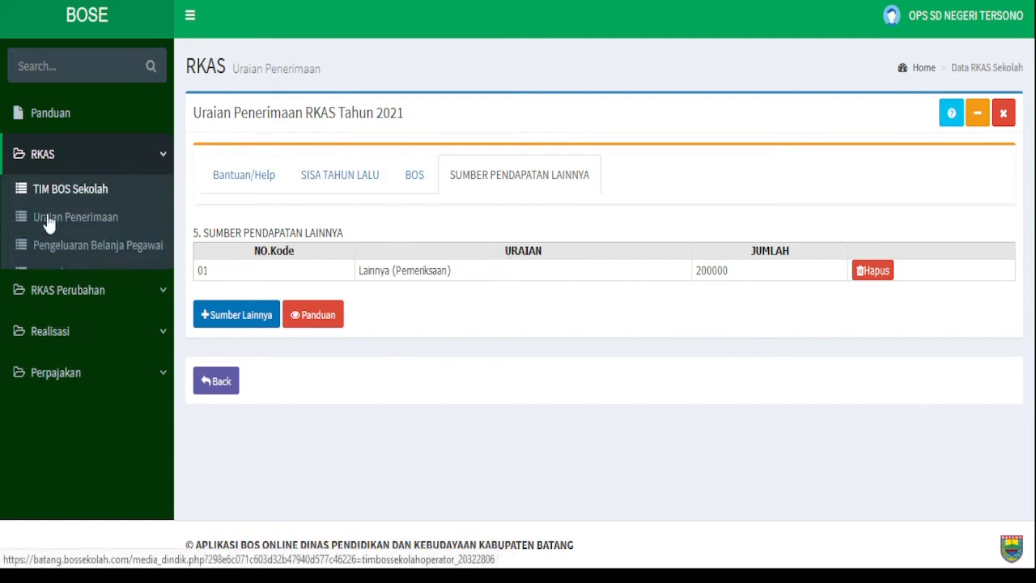
{"action": "left_click", "coordinate": [55, 218]}
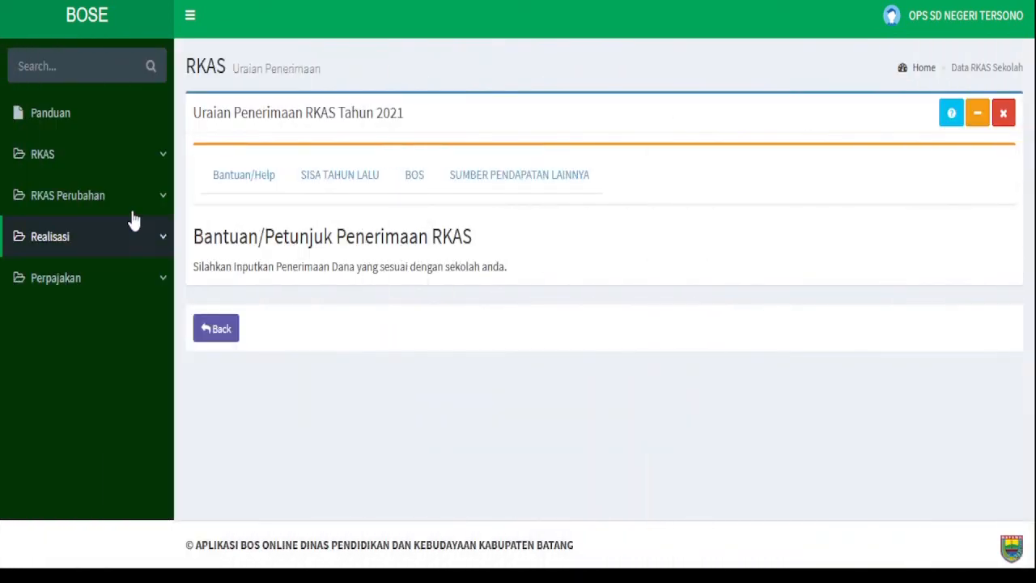
{"action": "left_click", "coordinate": [114, 165]}
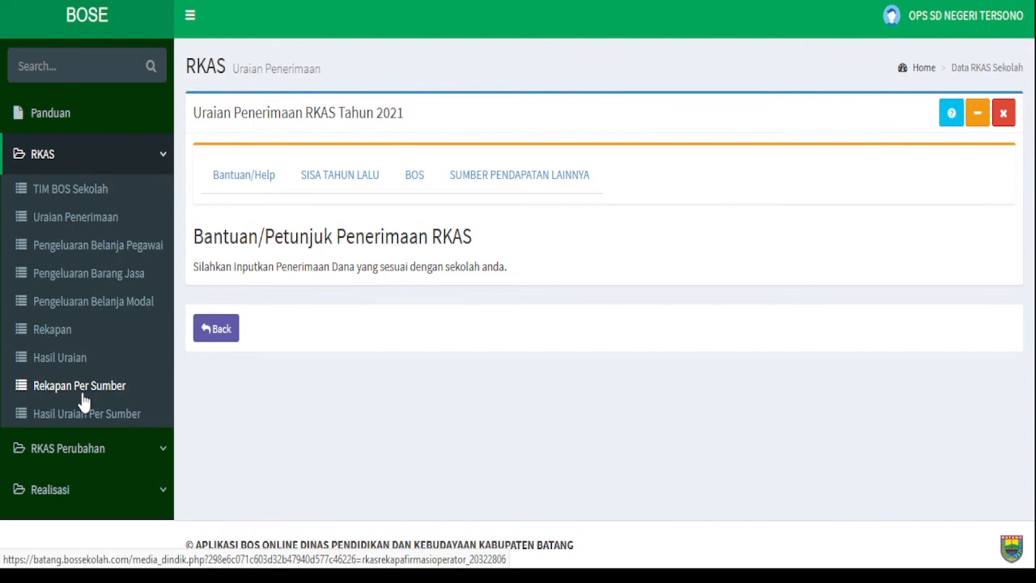
{"action": "left_click", "coordinate": [54, 340]}
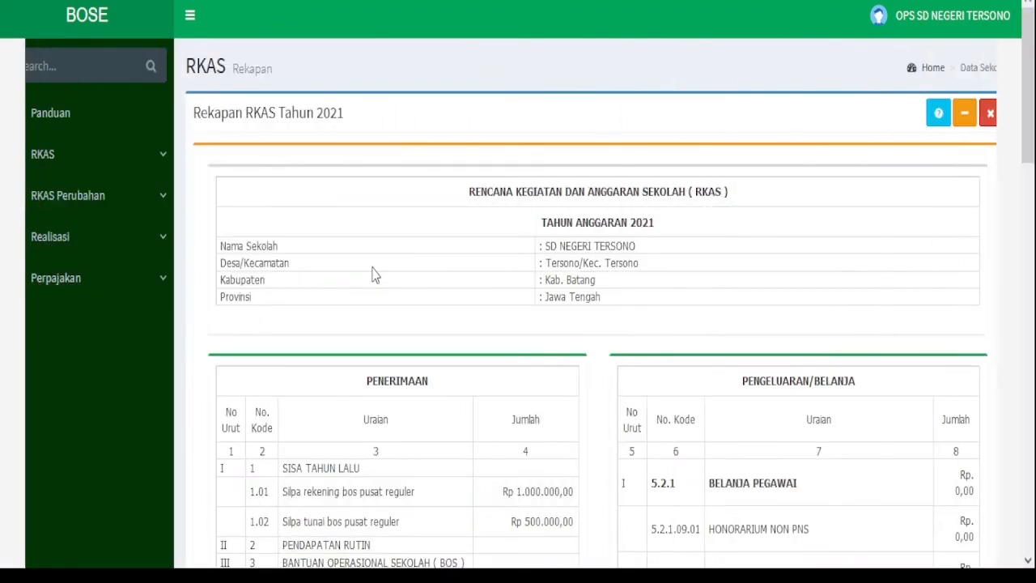
{"action": "scroll", "coordinate": [428, 301], "scroll_direction": "down", "scroll_amount": 3}
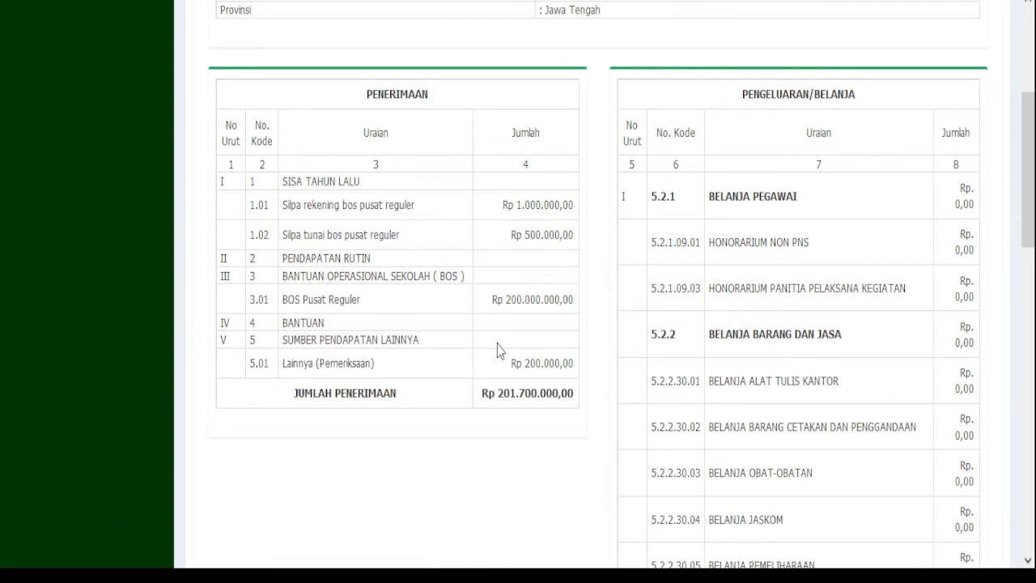
{"action": "scroll", "coordinate": [532, 354], "scroll_direction": "up", "scroll_amount": 3}
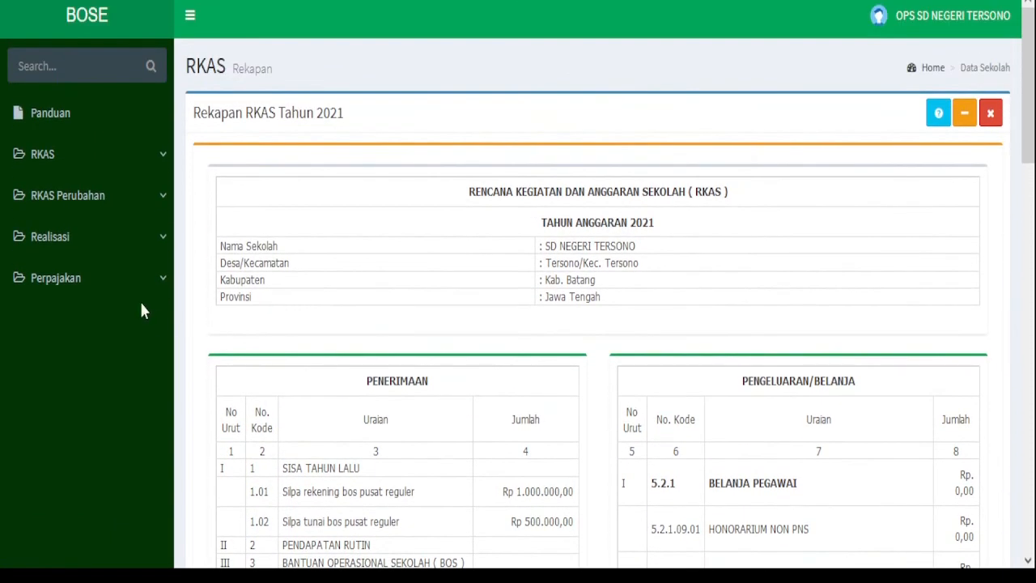
- Display the Rekapan Per Sumber for Silpa rekening bos pusat reguler and examine its income and expenditure tables
{"action": "left_click", "coordinate": [102, 155]}
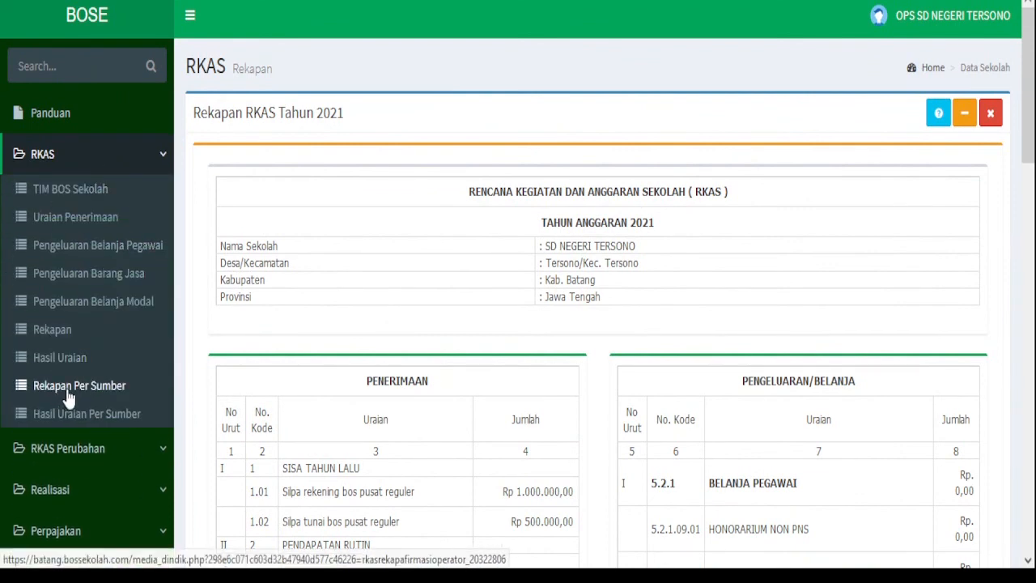
{"action": "left_click", "coordinate": [69, 387]}
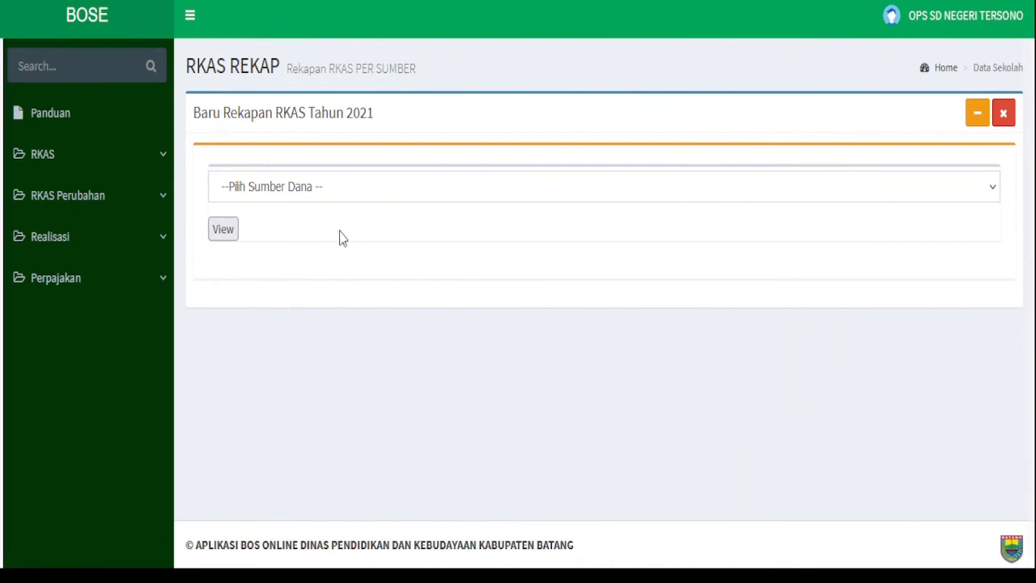
{"action": "left_click", "coordinate": [340, 189]}
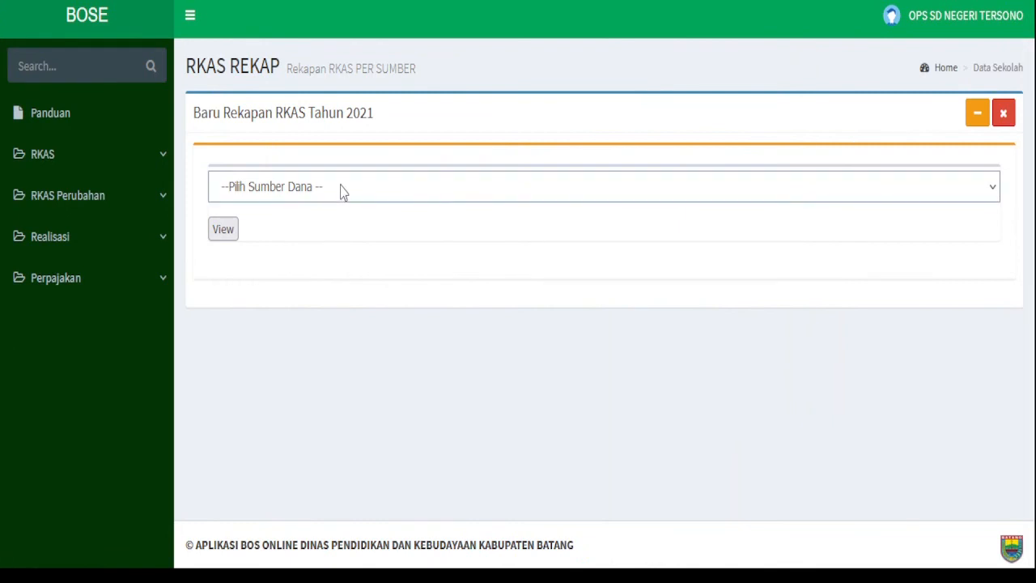
{"action": "left_click", "coordinate": [300, 251]}
{"action": "left_click", "coordinate": [217, 239]}
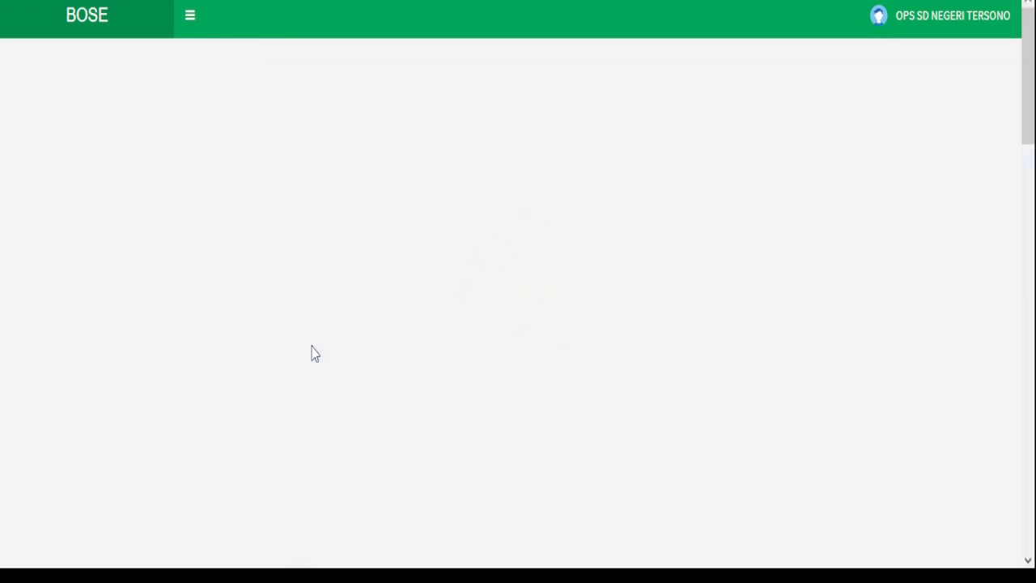
{"action": "scroll", "coordinate": [313, 356], "scroll_direction": "down", "scroll_amount": 3}
{"action": "scroll", "coordinate": [317, 369], "scroll_direction": "down", "scroll_amount": 3}
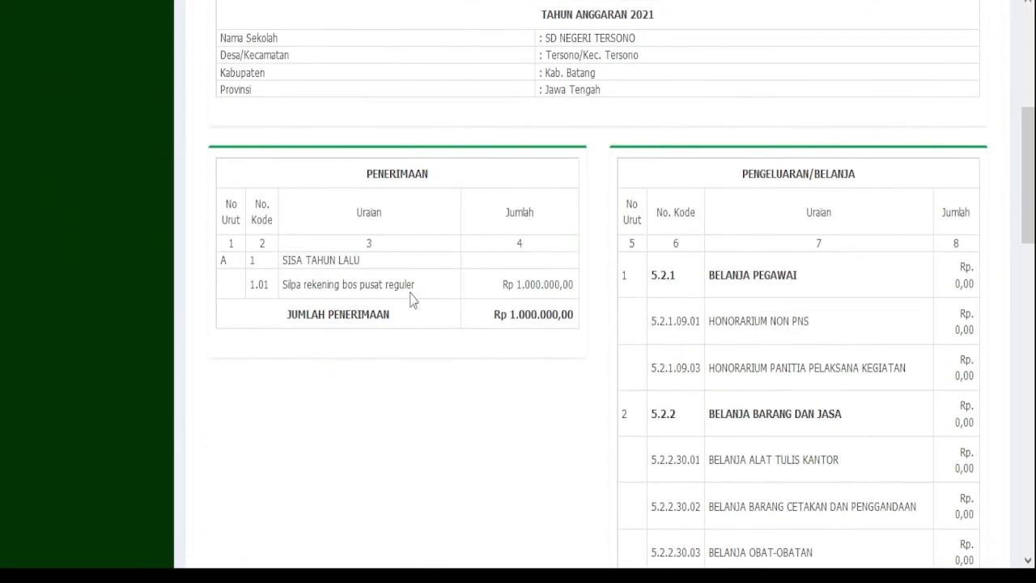
{"action": "scroll", "coordinate": [501, 324], "scroll_direction": "down", "scroll_amount": 13}
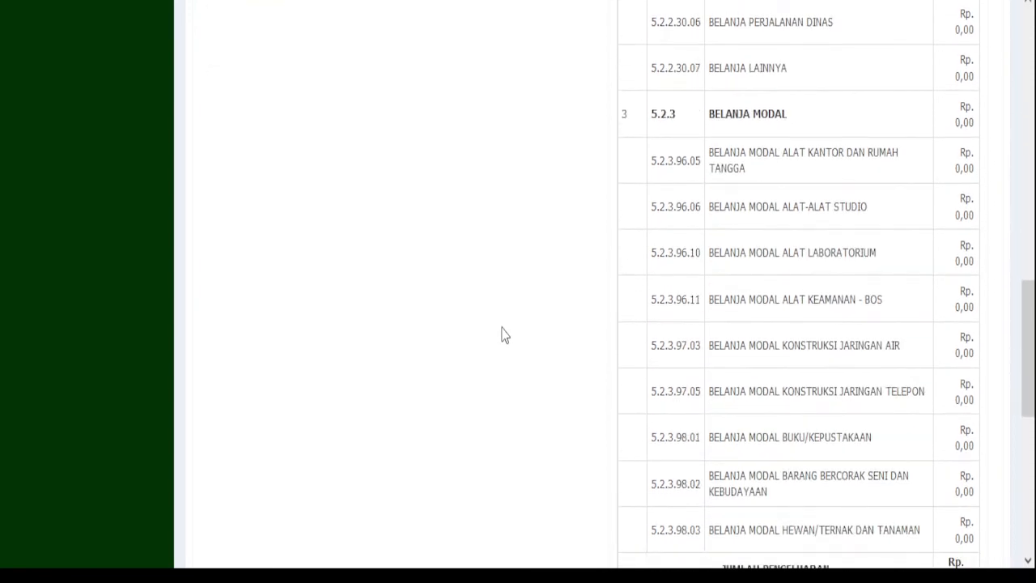
{"action": "scroll", "coordinate": [501, 336], "scroll_direction": "up", "scroll_amount": 20}
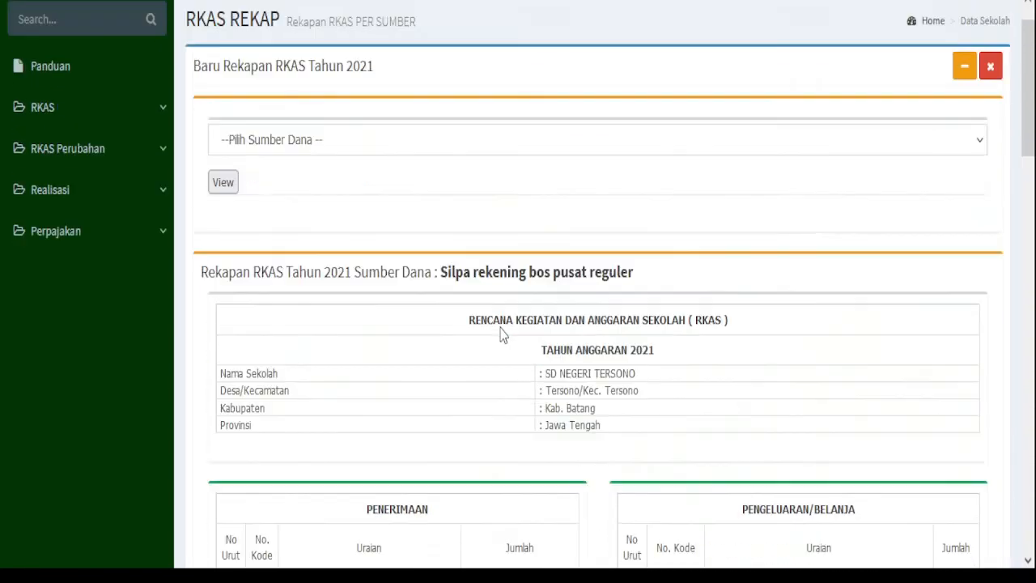
- Display the per-source recap for Silpa tunai bos pusat reguler and examine its income and expenditure tables
{"action": "left_click", "coordinate": [389, 186]}
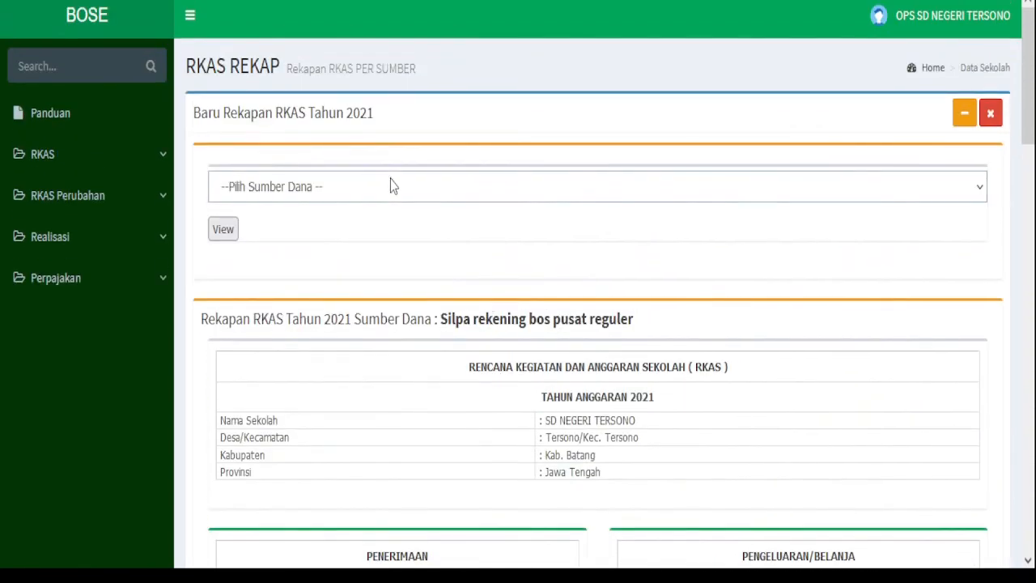
{"action": "left_click", "coordinate": [350, 279]}
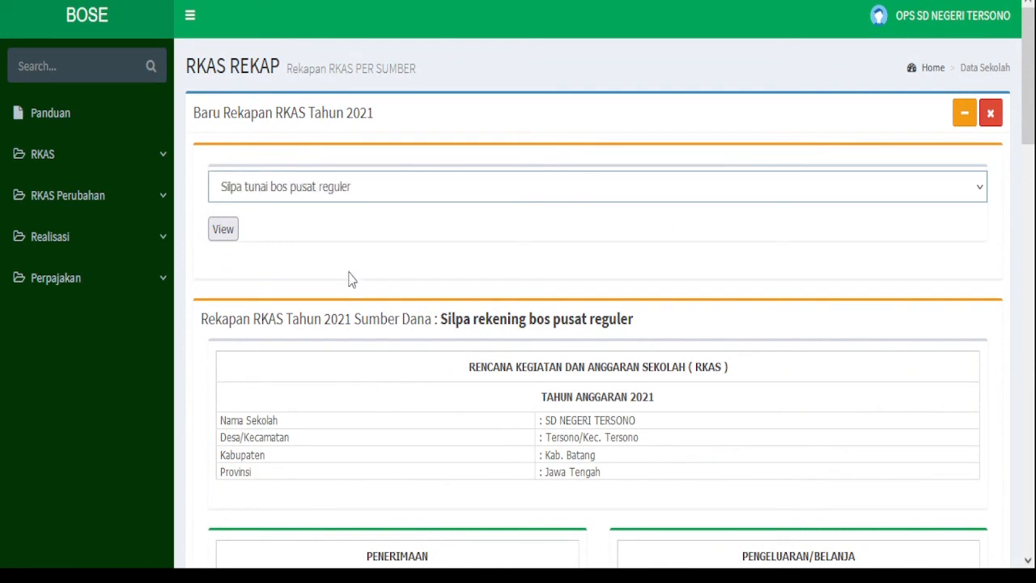
{"action": "left_click", "coordinate": [222, 231]}
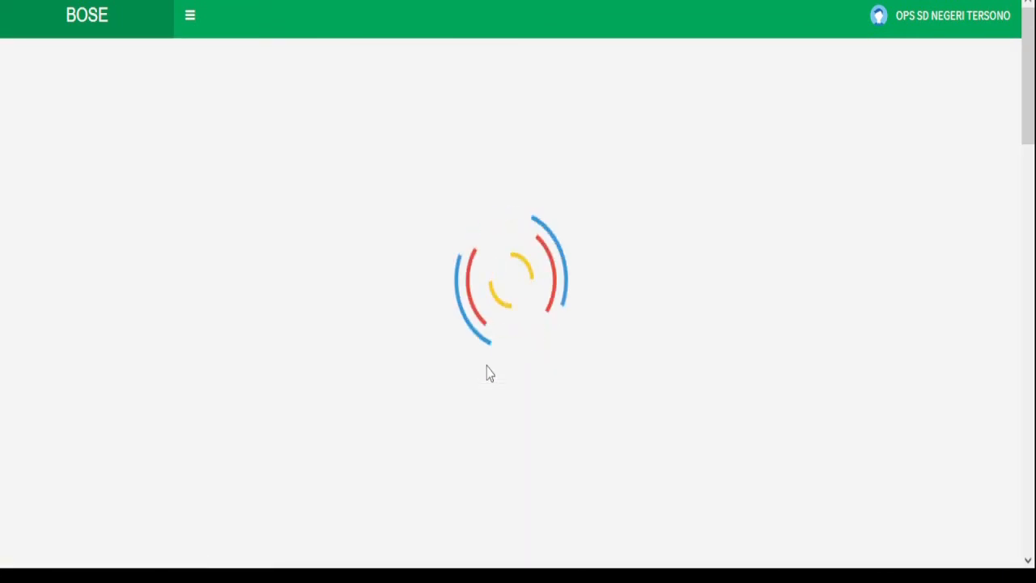
{"action": "scroll", "coordinate": [489, 375], "scroll_direction": "down", "scroll_amount": 5}
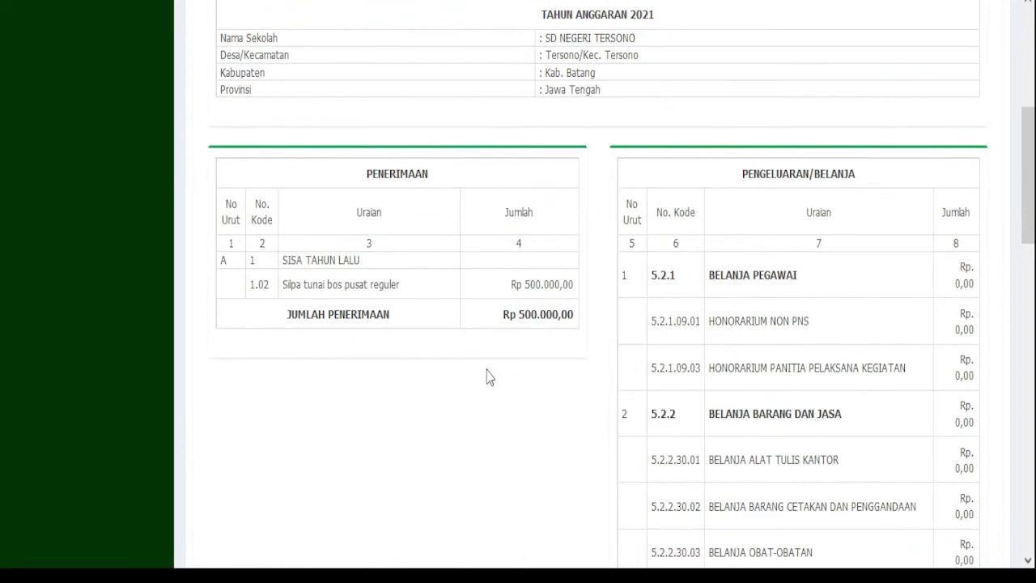
{"action": "scroll", "coordinate": [488, 378], "scroll_direction": "down", "scroll_amount": 3}
{"action": "scroll", "coordinate": [489, 384], "scroll_direction": "up", "scroll_amount": 8}
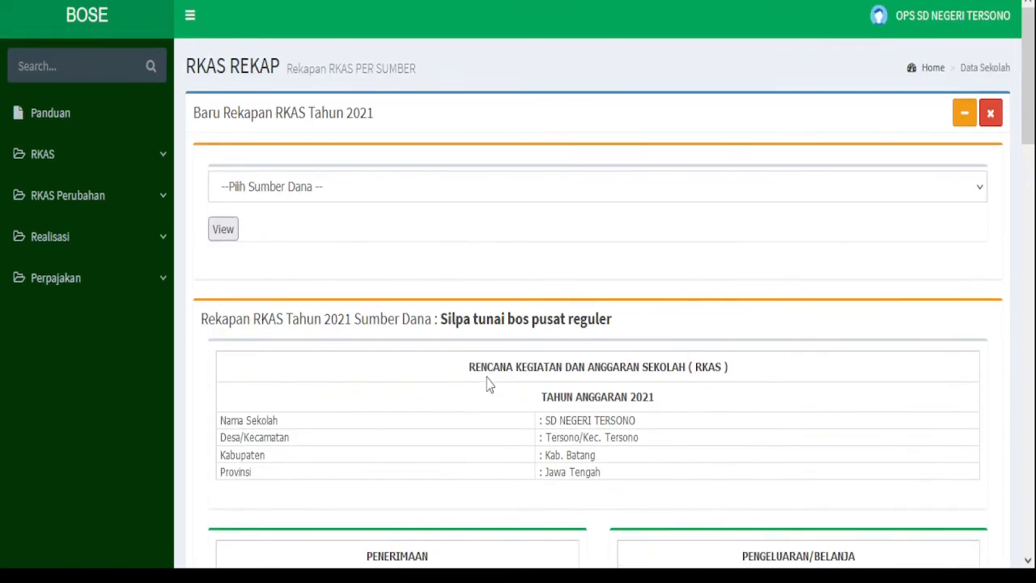
- Return to Uraian Penerimaan and recheck last year's balances, the BOS funds and the other income sources
{"action": "left_click", "coordinate": [89, 161]}
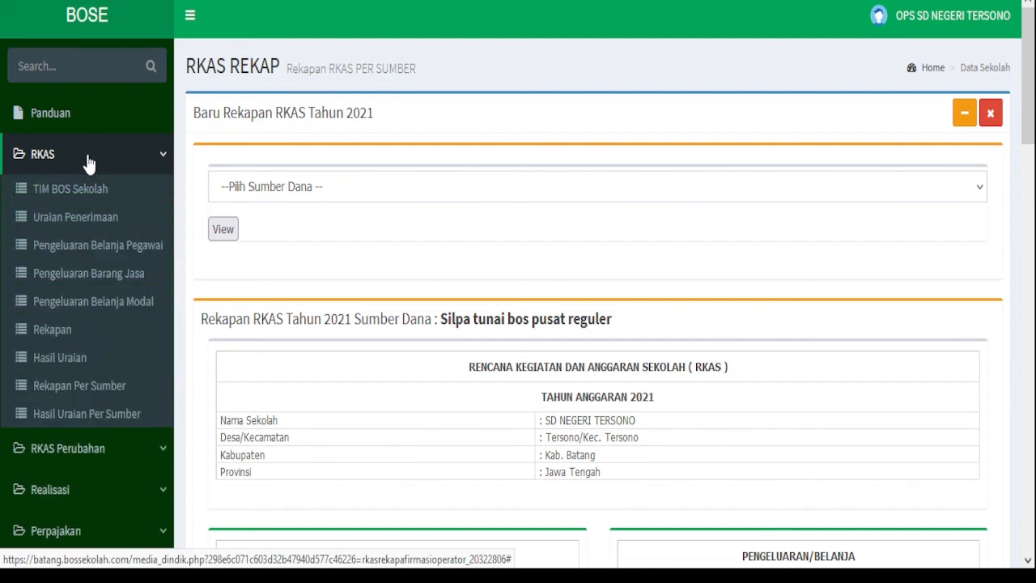
{"action": "left_click", "coordinate": [81, 225]}
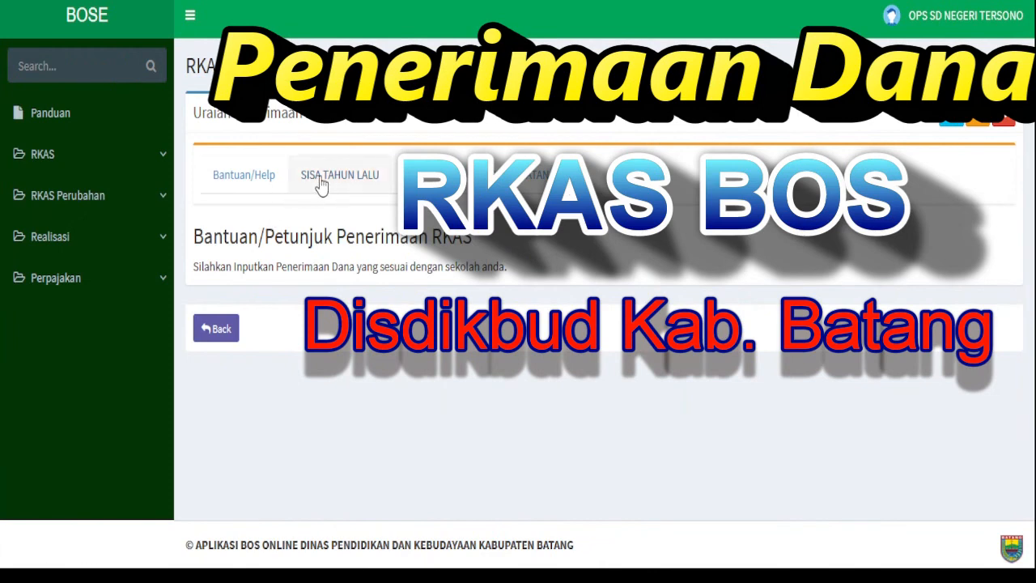
{"action": "left_click", "coordinate": [322, 182]}
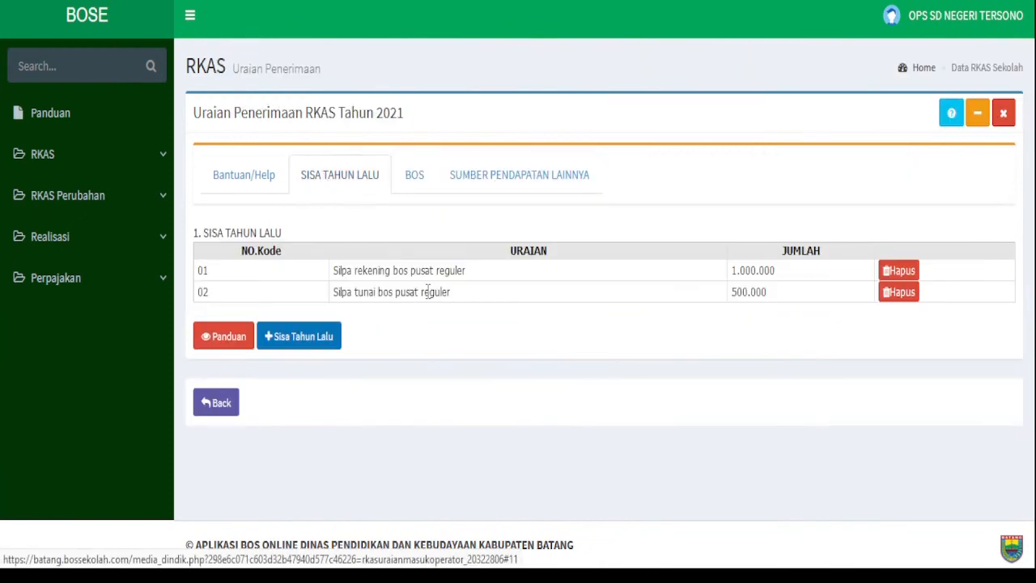
{"action": "left_click", "coordinate": [415, 186]}
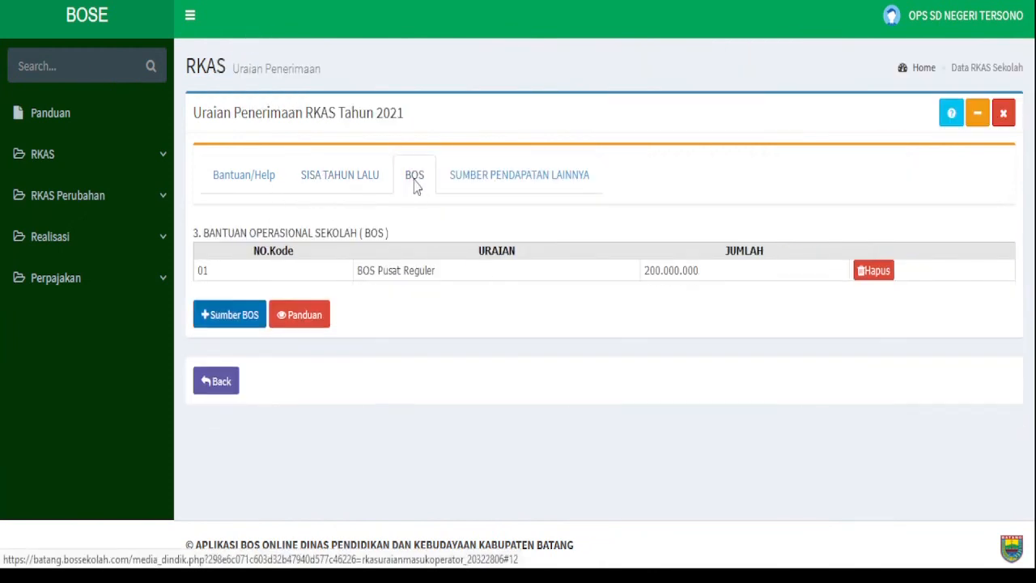
{"action": "left_click", "coordinate": [516, 188]}
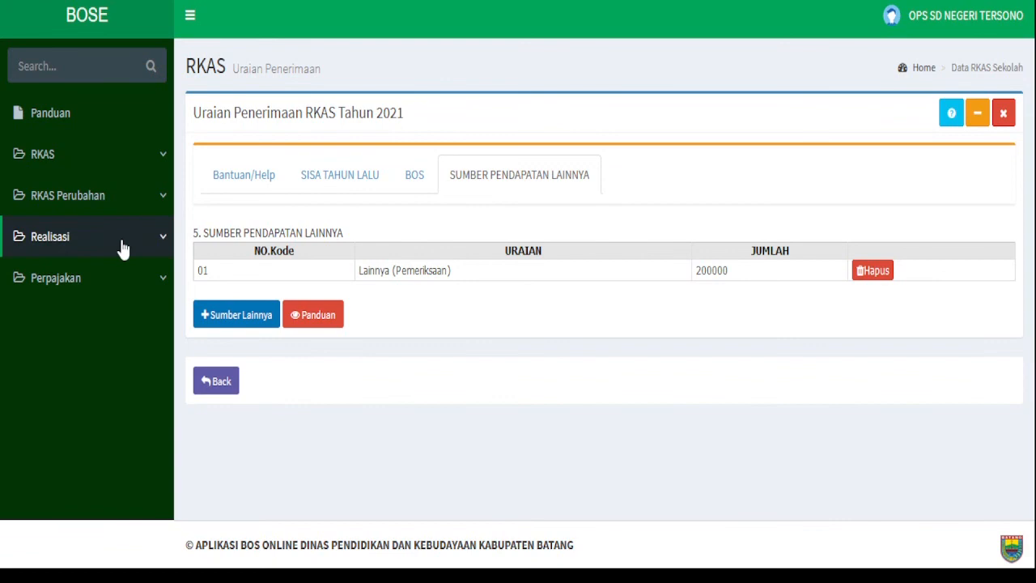
- Recheck the PENERIMAAN table in the overall RKAS Rekapan against the recorded income entries
{"action": "left_click", "coordinate": [81, 156]}
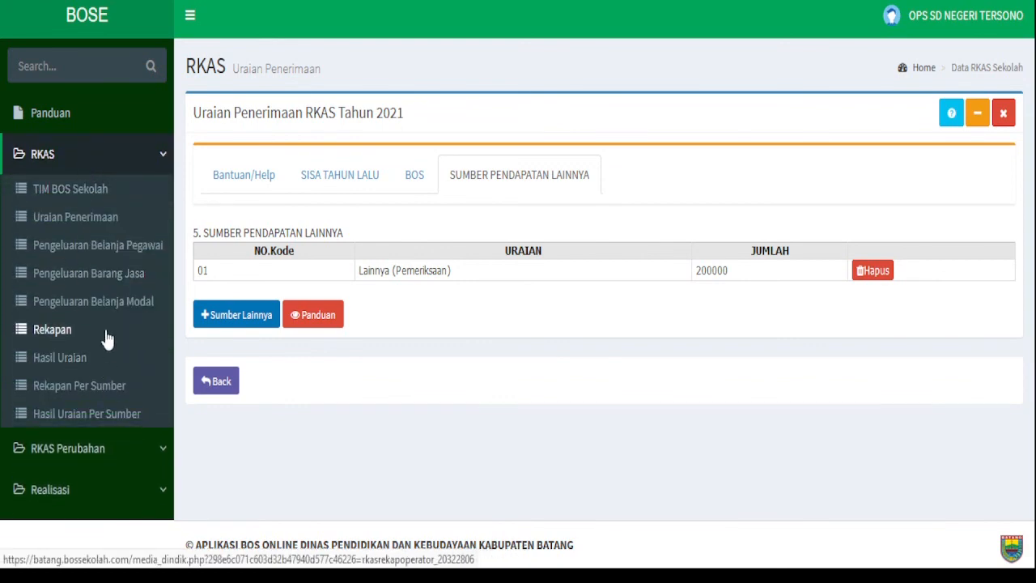
{"action": "left_click", "coordinate": [98, 326]}
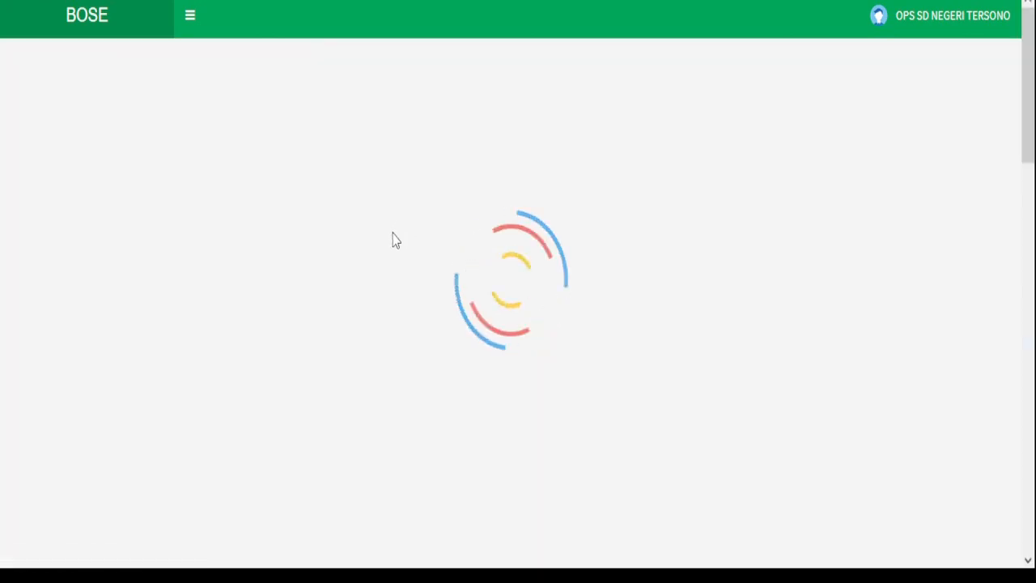
{"action": "scroll", "coordinate": [397, 252], "scroll_direction": "down", "scroll_amount": 5}
{"action": "scroll", "coordinate": [399, 254], "scroll_direction": "up", "scroll_amount": 6}
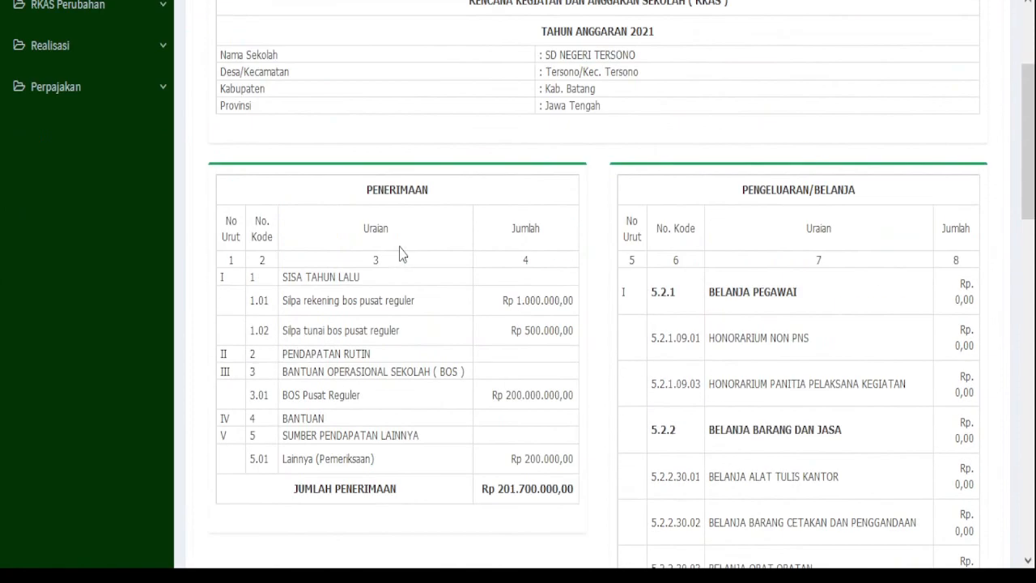
{"action": "left_click", "coordinate": [99, 170]}
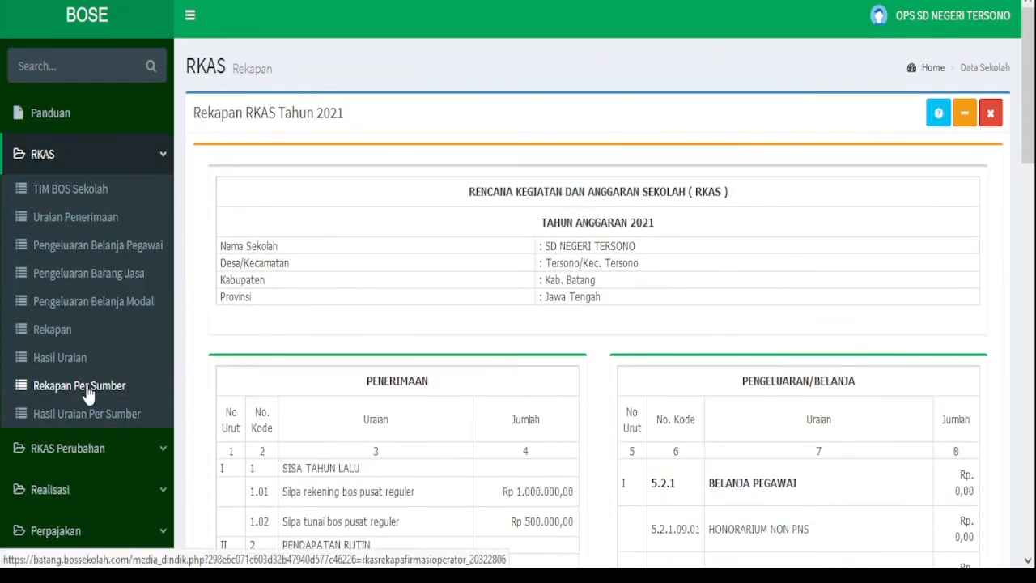
- Display the Rekapan Per Sumber for Lainnya (Pemeriksaan) and examine its income and expenditure tables
{"action": "left_click", "coordinate": [87, 388]}
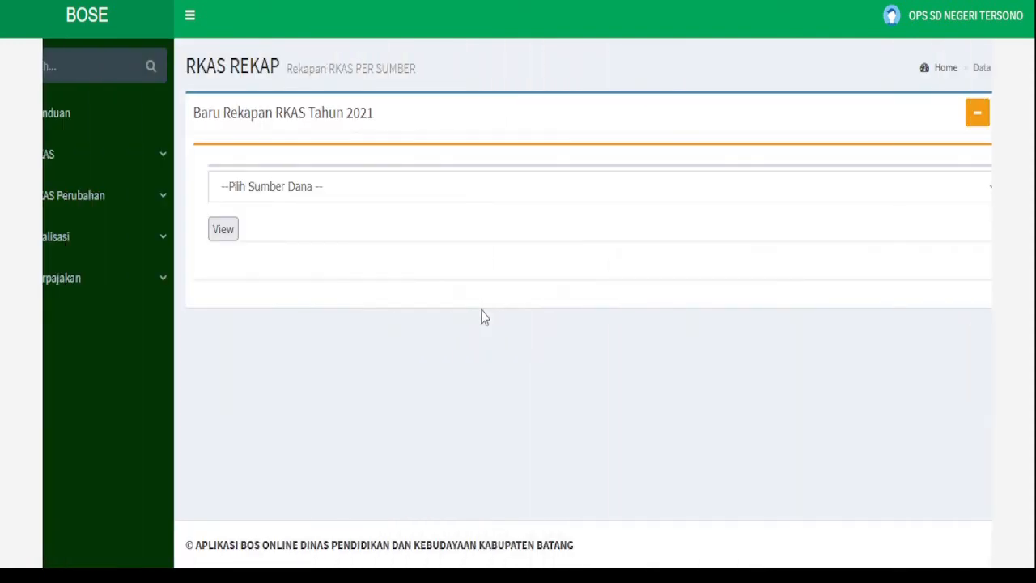
{"action": "left_click", "coordinate": [429, 189]}
{"action": "left_click", "coordinate": [409, 326]}
{"action": "left_click", "coordinate": [224, 232]}
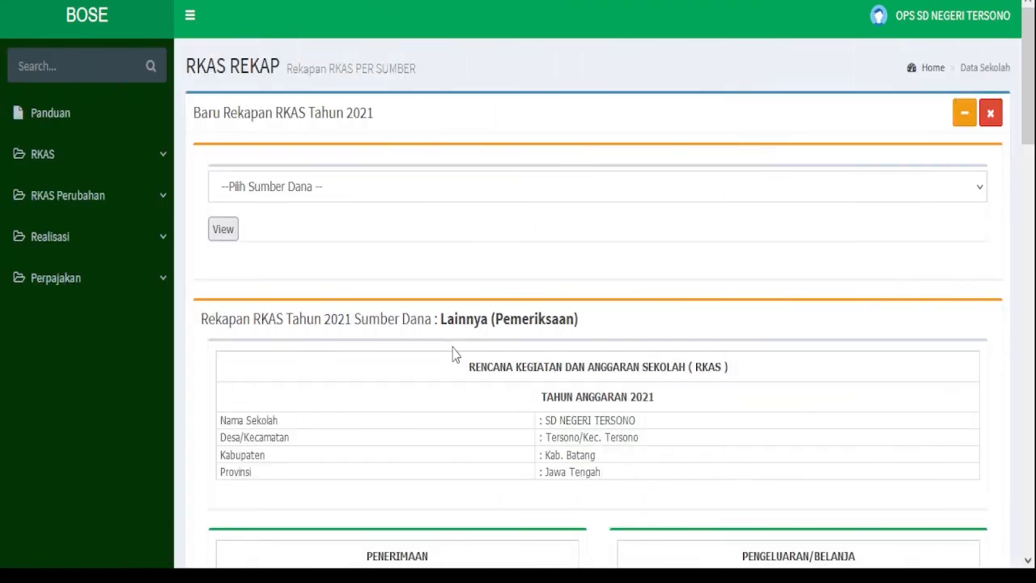
{"action": "scroll", "coordinate": [453, 381], "scroll_direction": "down", "scroll_amount": 3}
{"action": "scroll", "coordinate": [453, 381], "scroll_direction": "down", "scroll_amount": 4}
{"action": "scroll", "coordinate": [454, 381], "scroll_direction": "up", "scroll_amount": 7}
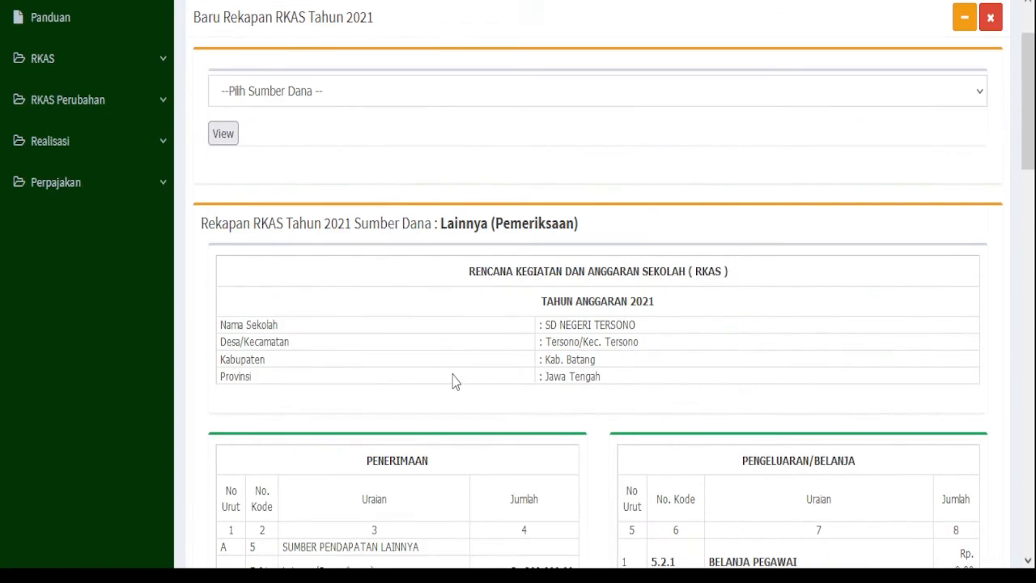
- Review last year's balances, the BOS funds and the other income sources in Uraian Penerimaan, then reopen that page
{"action": "left_click", "coordinate": [65, 162]}
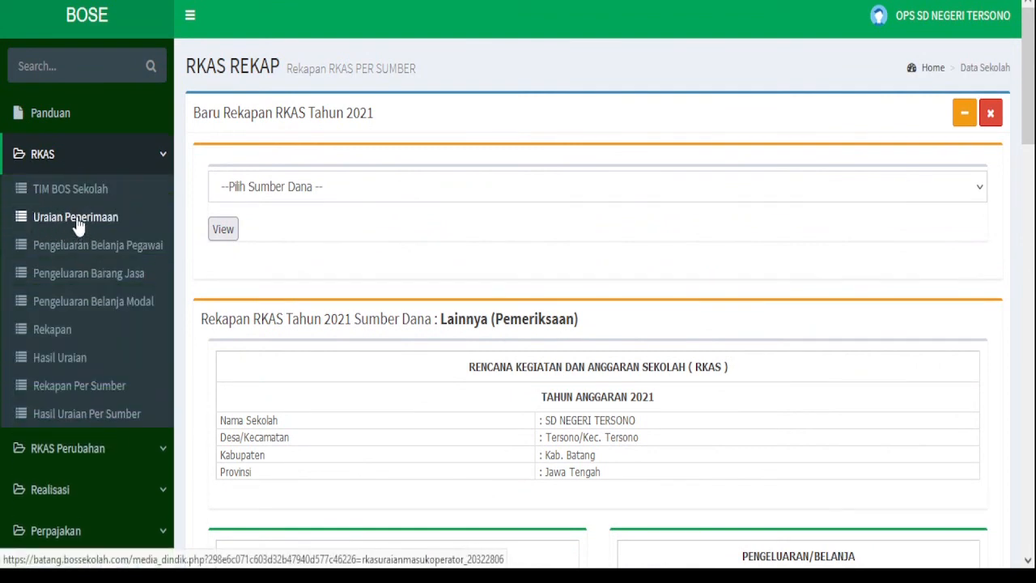
{"action": "left_click", "coordinate": [78, 219]}
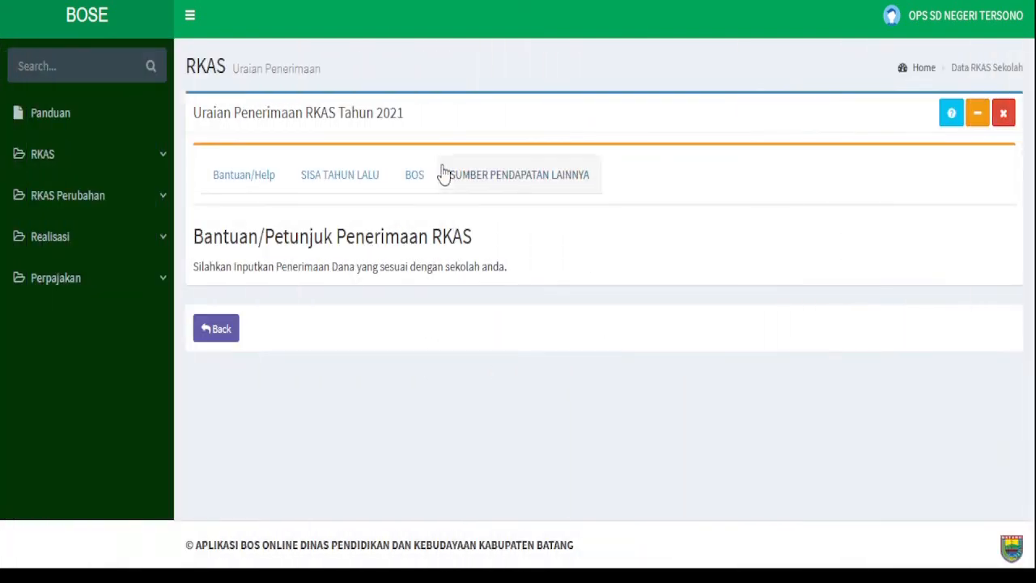
{"action": "left_click", "coordinate": [358, 186]}
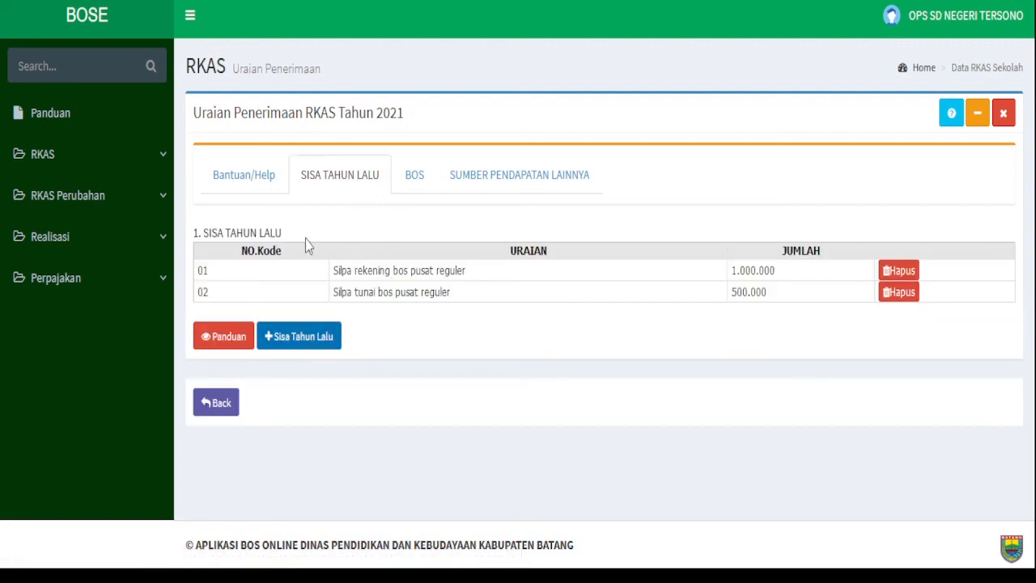
{"action": "left_click", "coordinate": [414, 187]}
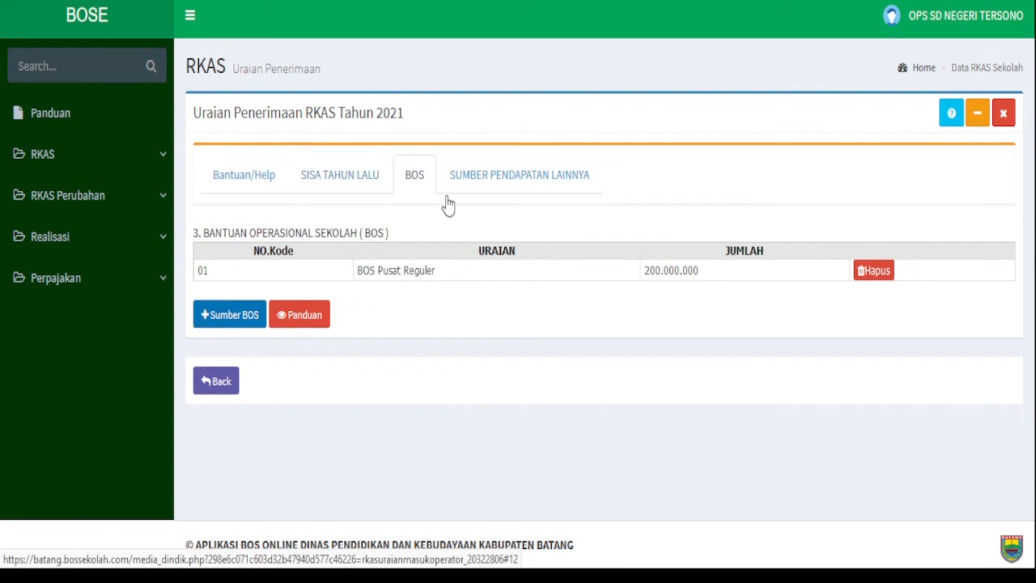
{"action": "left_click", "coordinate": [512, 184]}
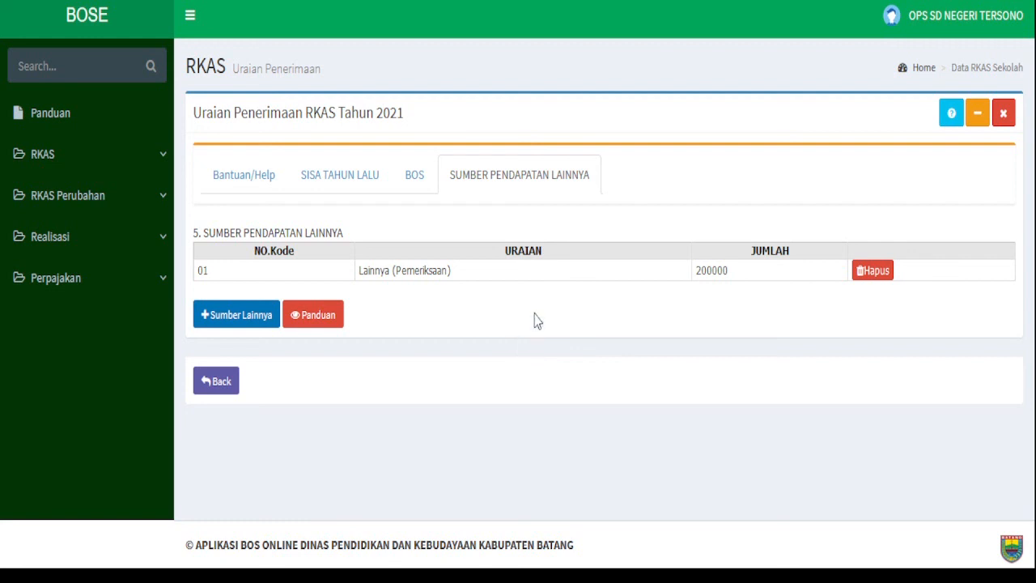
{"action": "left_click", "coordinate": [119, 173]}
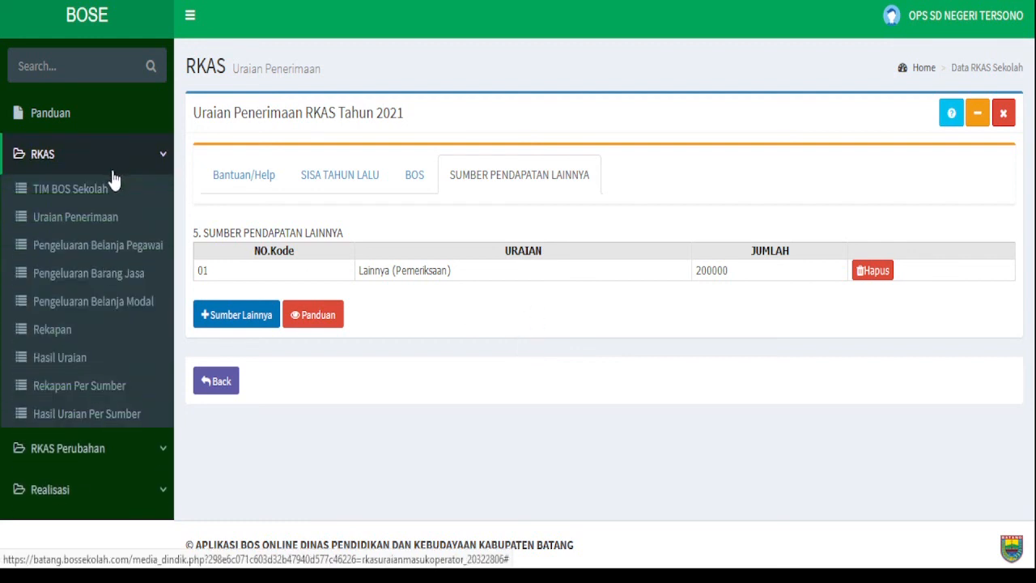
{"action": "left_click", "coordinate": [98, 223]}
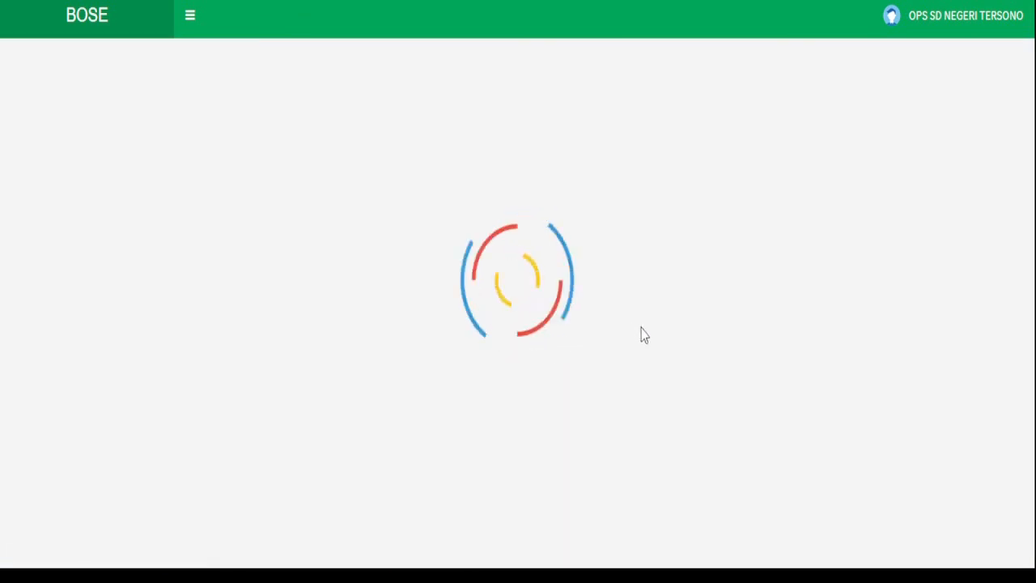